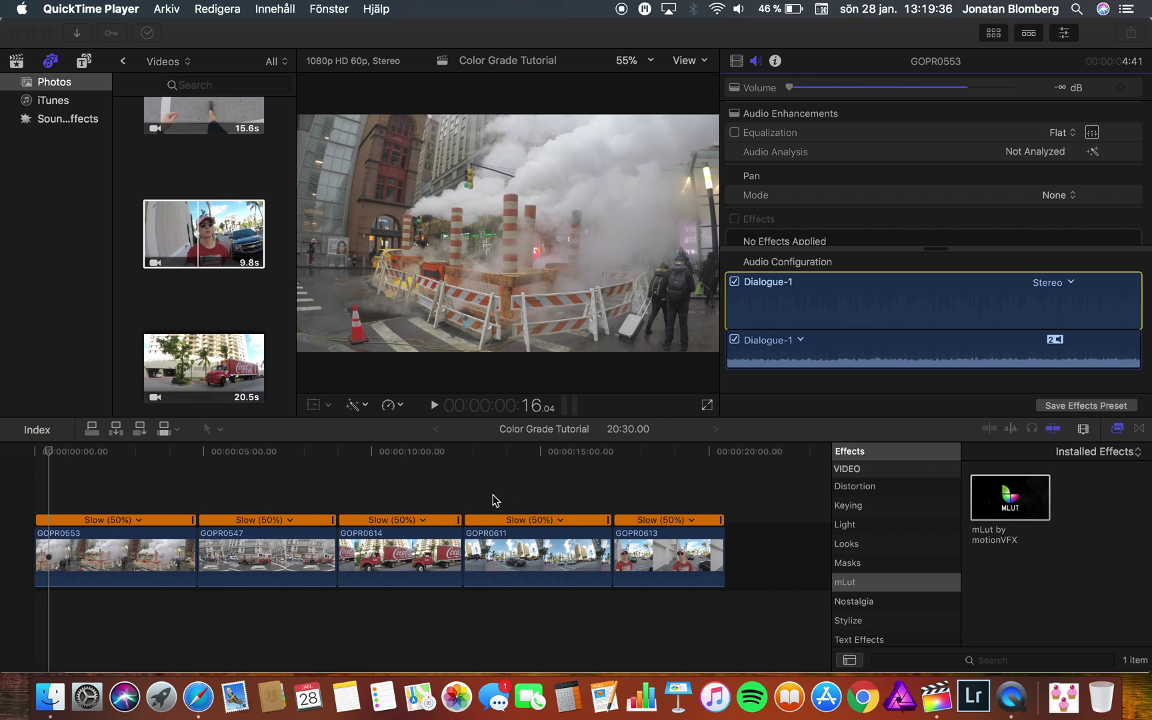
- Go from the motionVFX home page to the mInstaller page via its Learn more banner
left_click(198, 684)
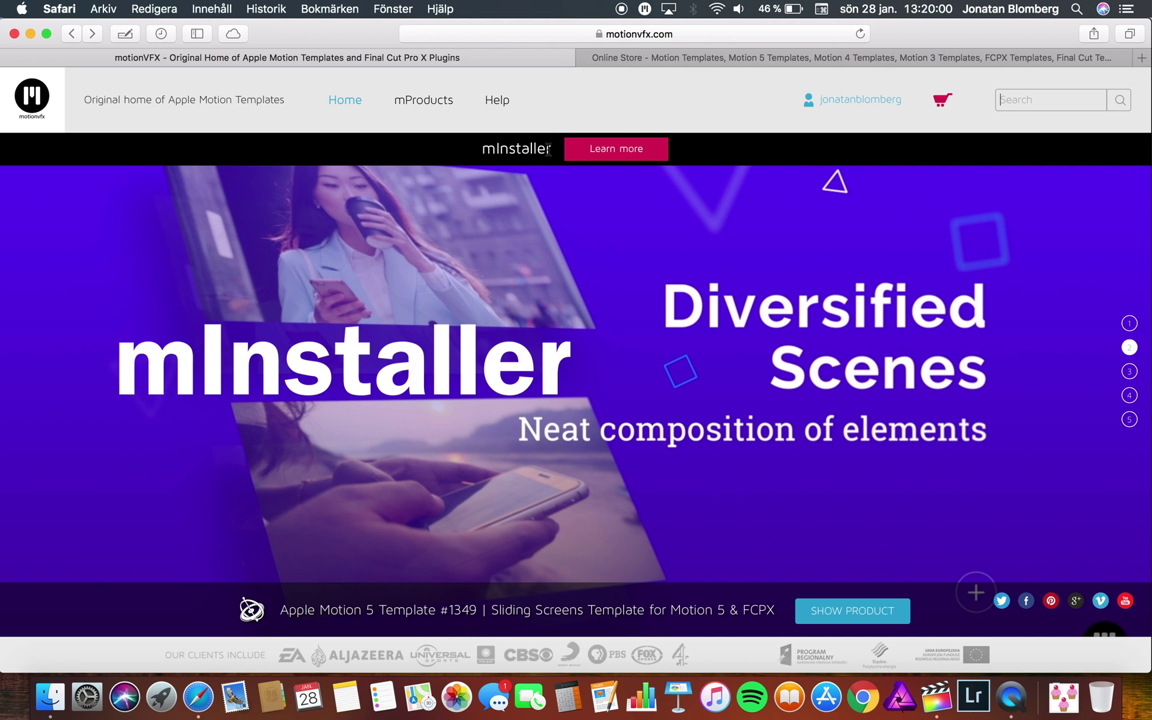
left_click(646, 150)
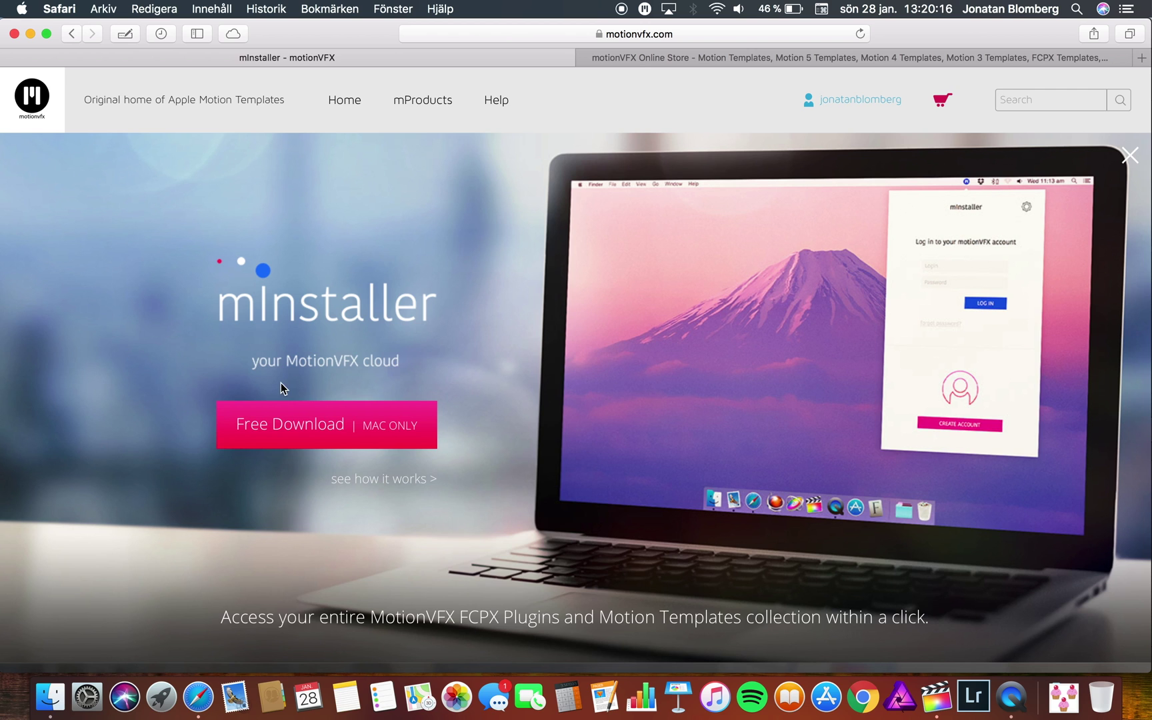
left_click(645, 8)
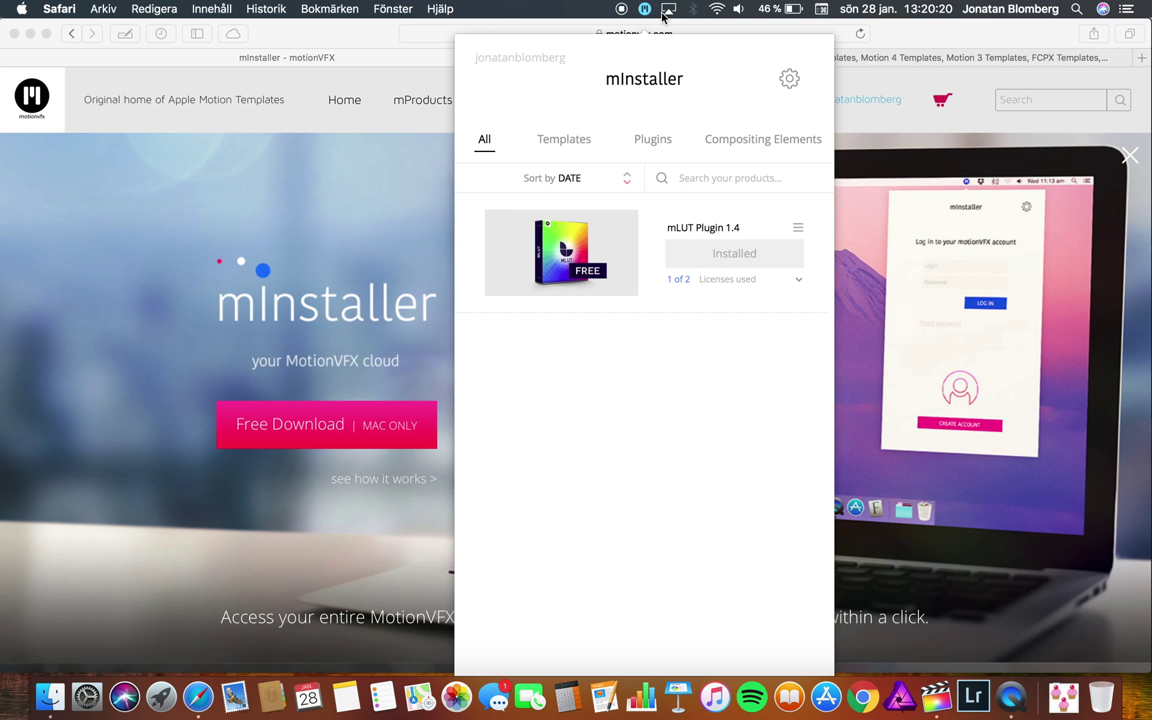
left_click(160, 697)
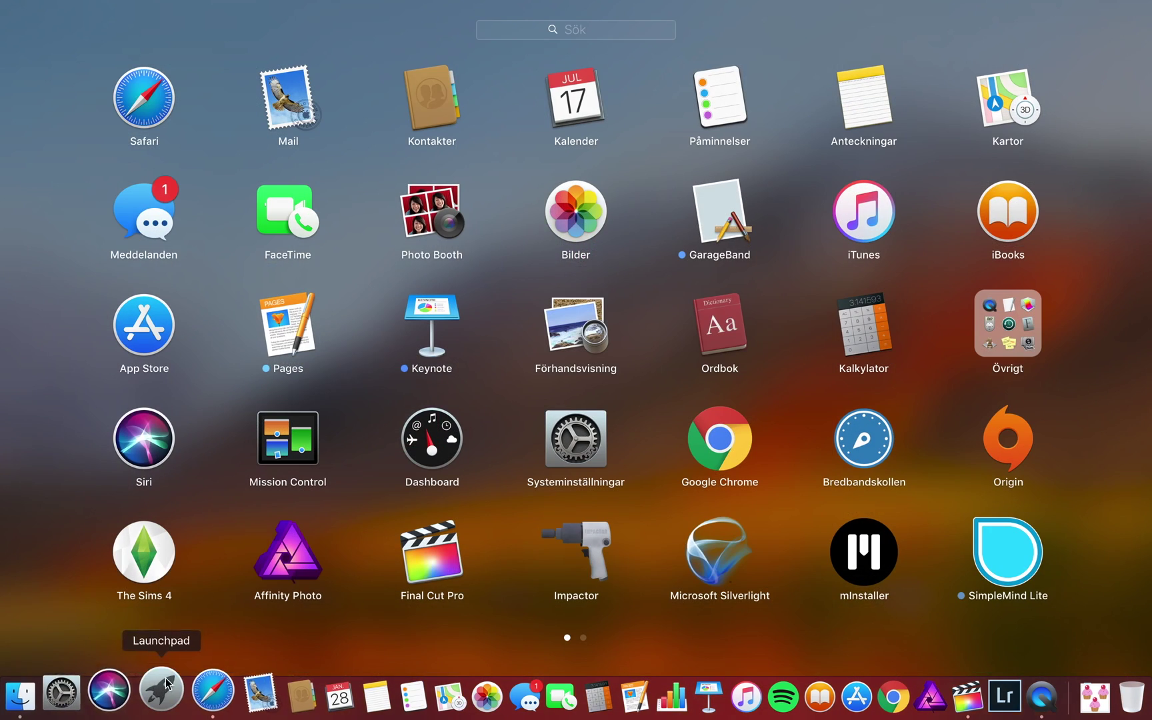
left_click(881, 555)
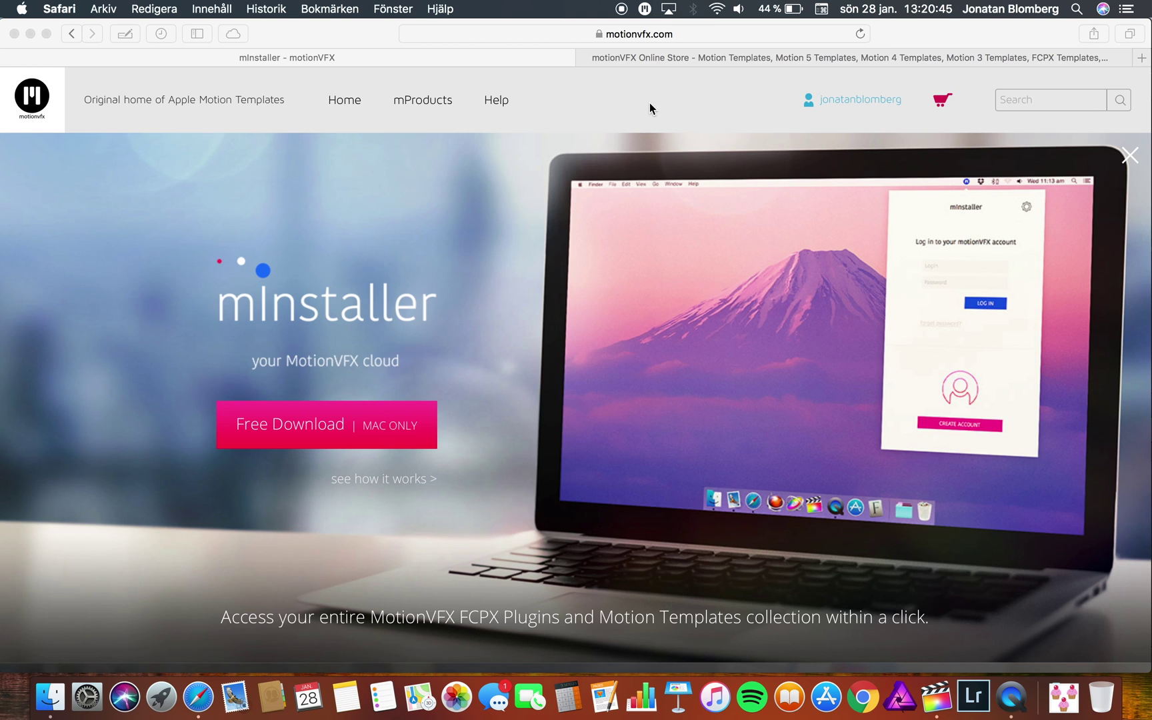
- Search the motionVFX store for 'mlut'
left_click(1048, 93)
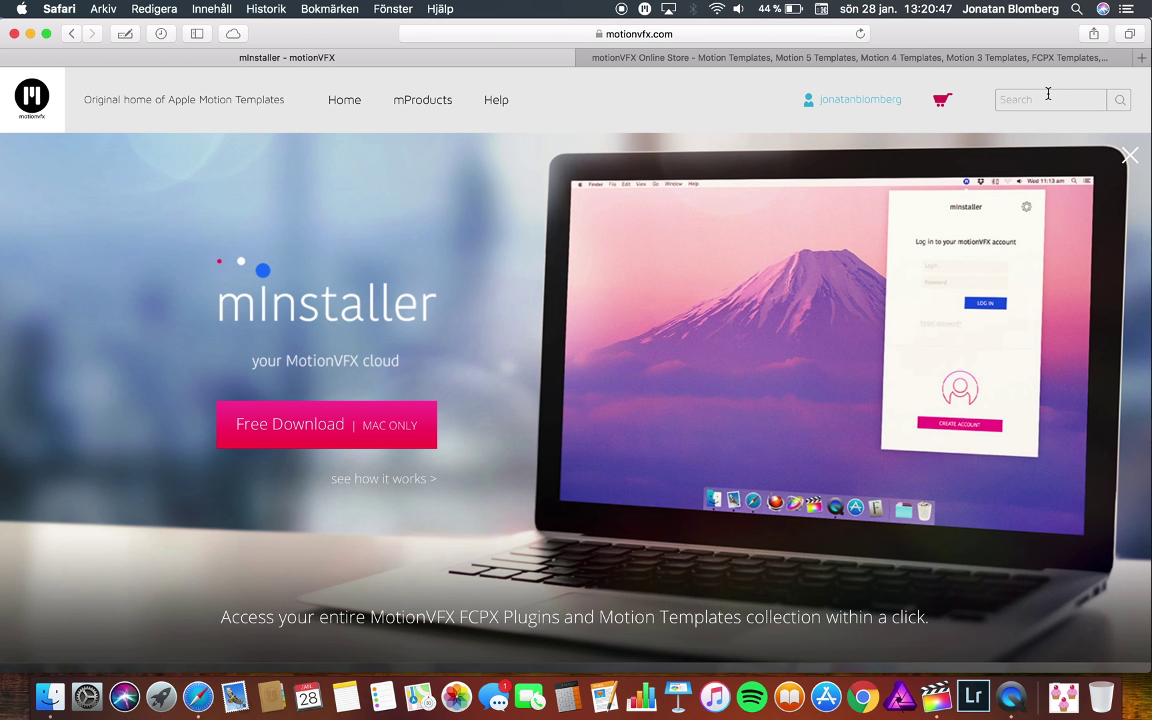
type("mlut")
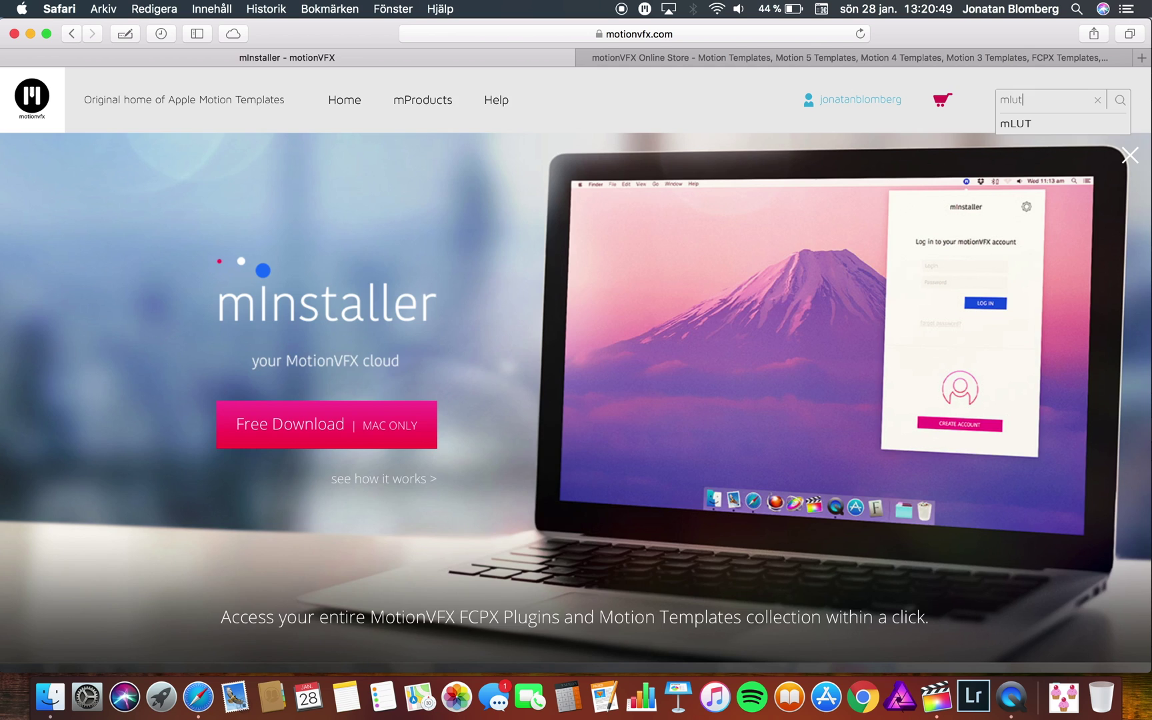
key("Return")
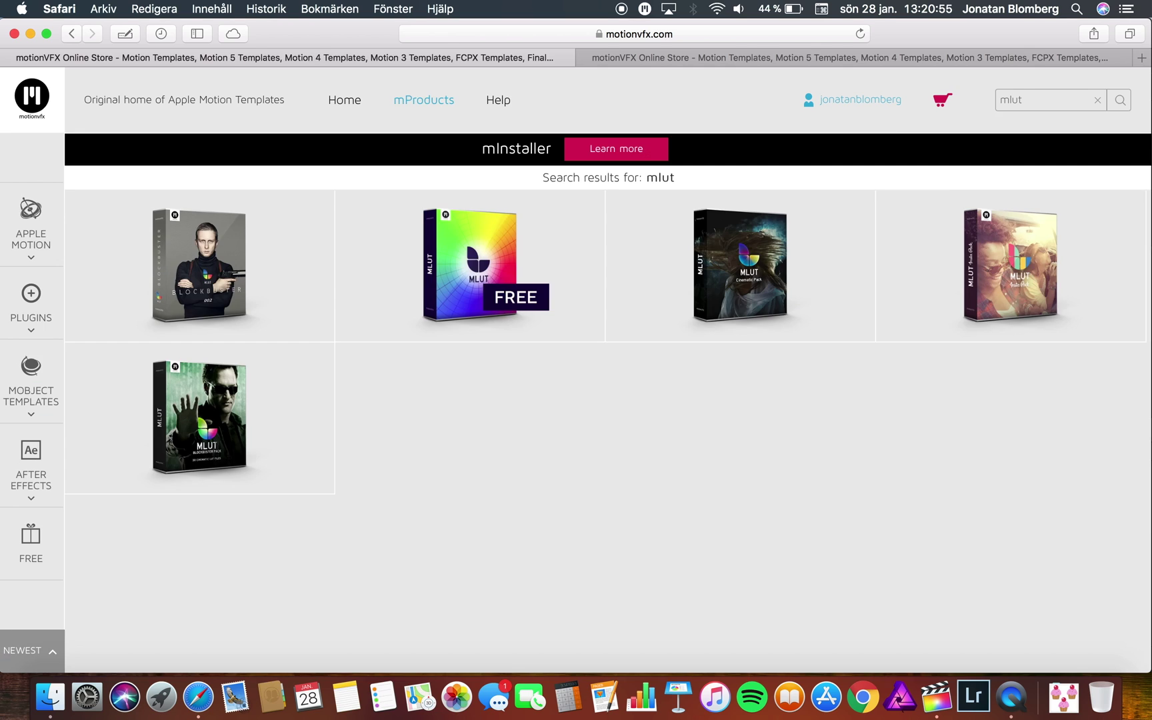
- Add the free mLUT Plugin to the cart and check out at $0.00
mouse_move(867, 110)
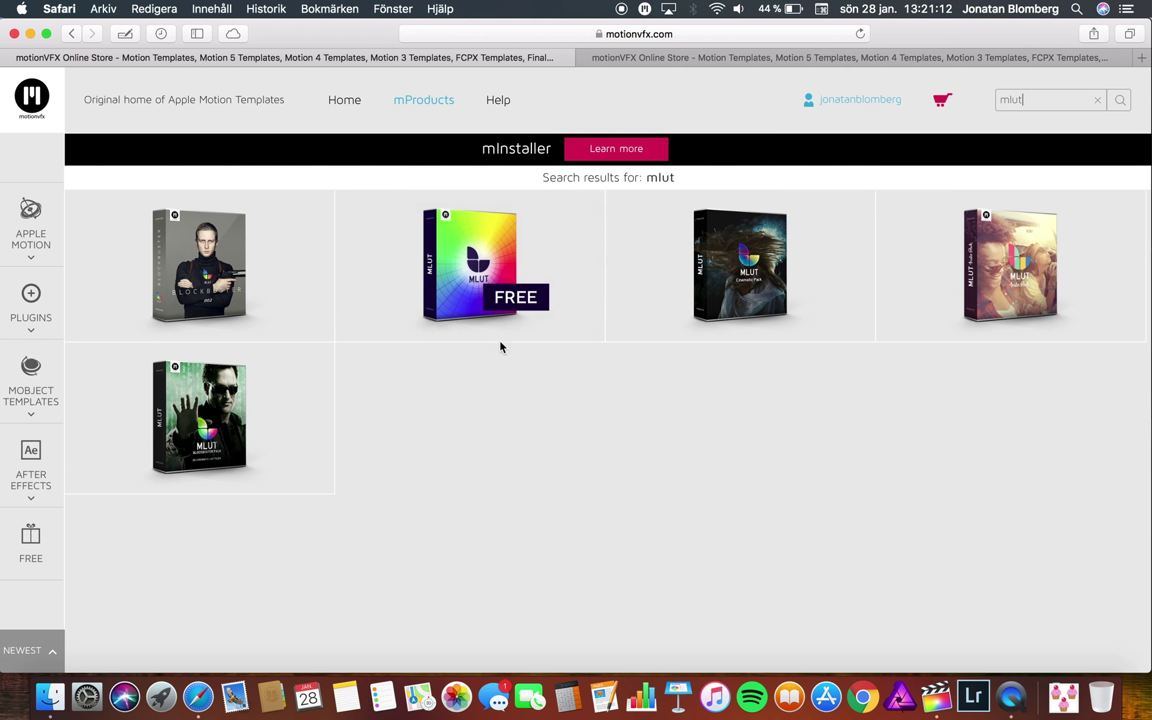
mouse_move(473, 265)
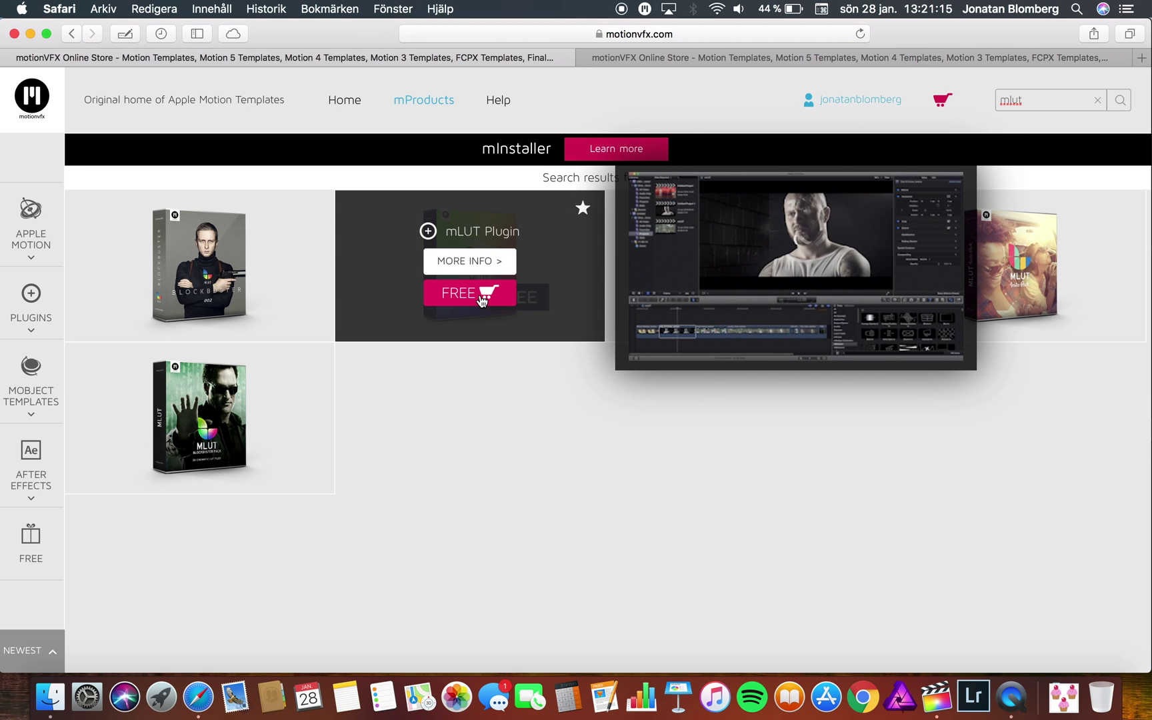
left_click(481, 299)
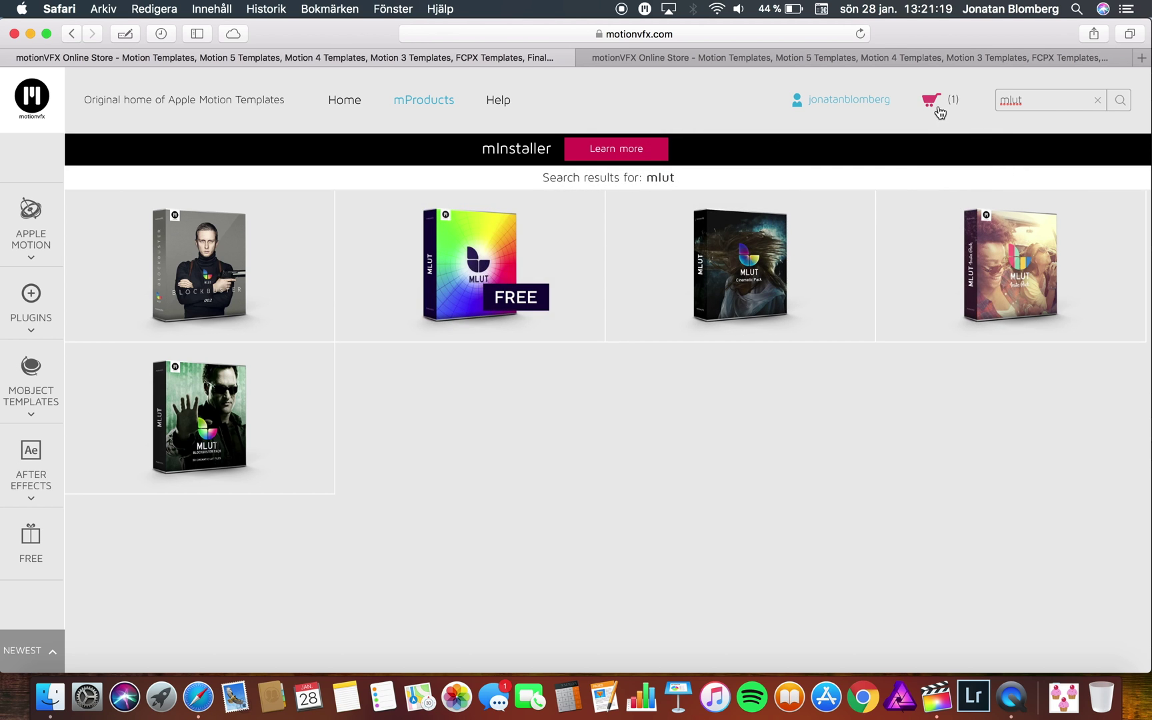
left_click(938, 102)
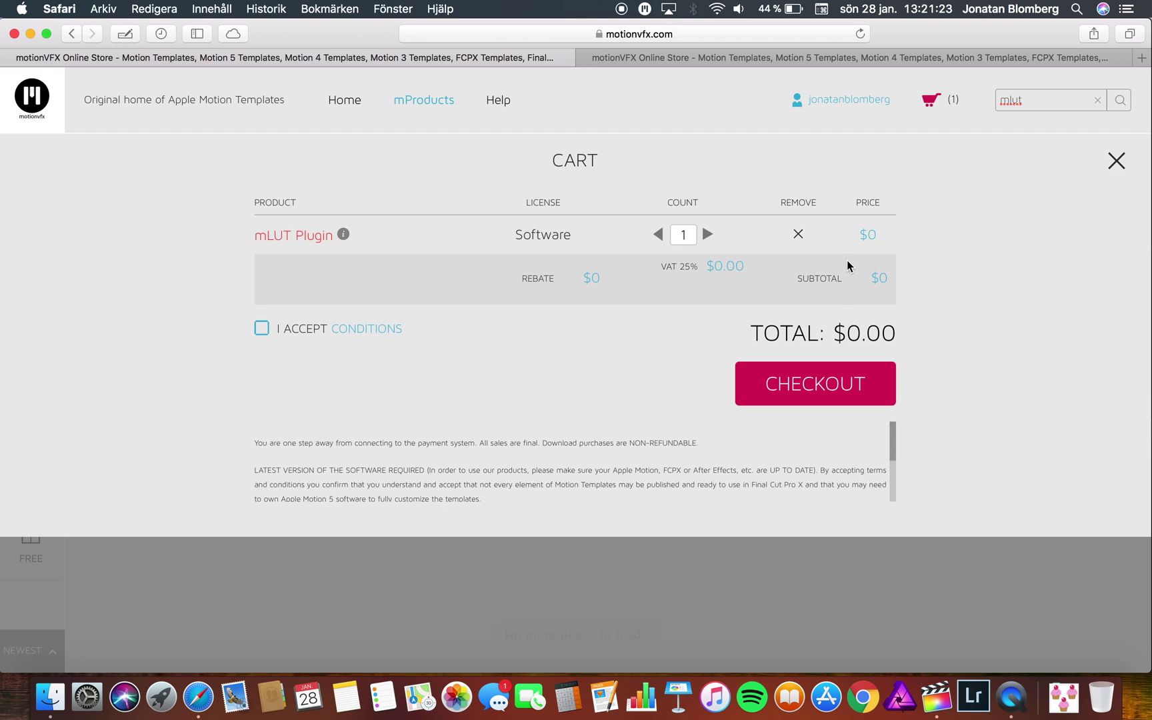
left_click(882, 283)
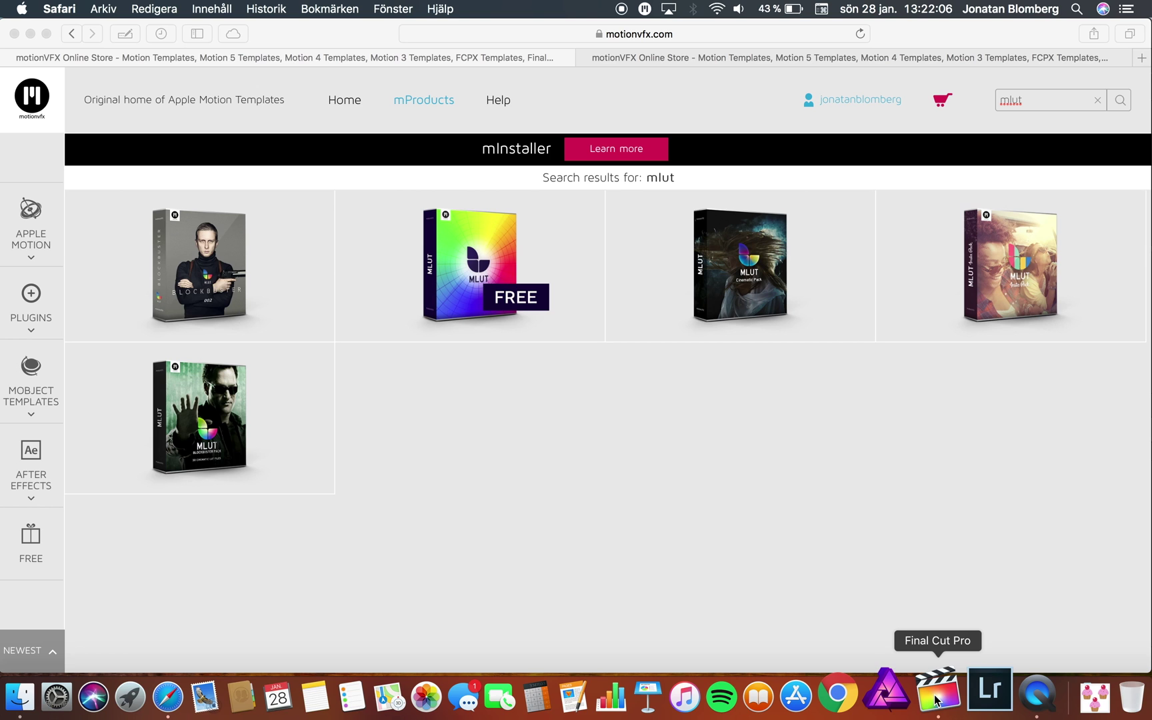
- In Final Cut Pro, narrow the Effects browser to the mLut category
left_click(936, 696)
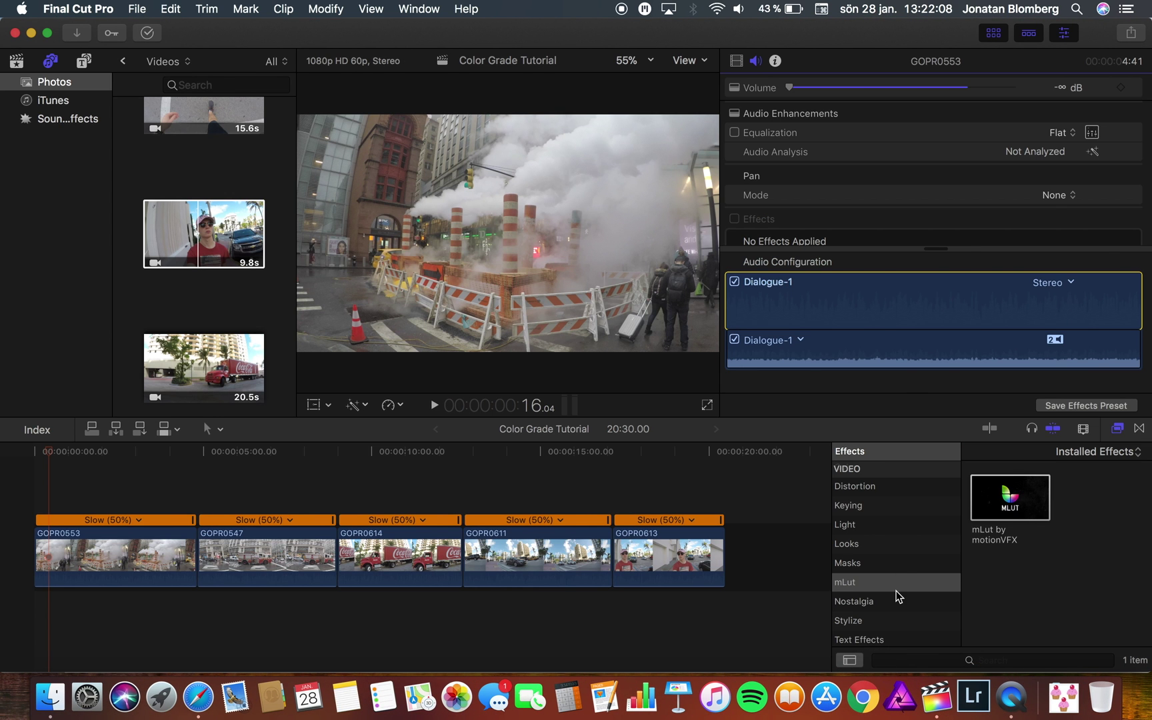
scroll(898, 595, "up", 3)
left_click(1117, 429)
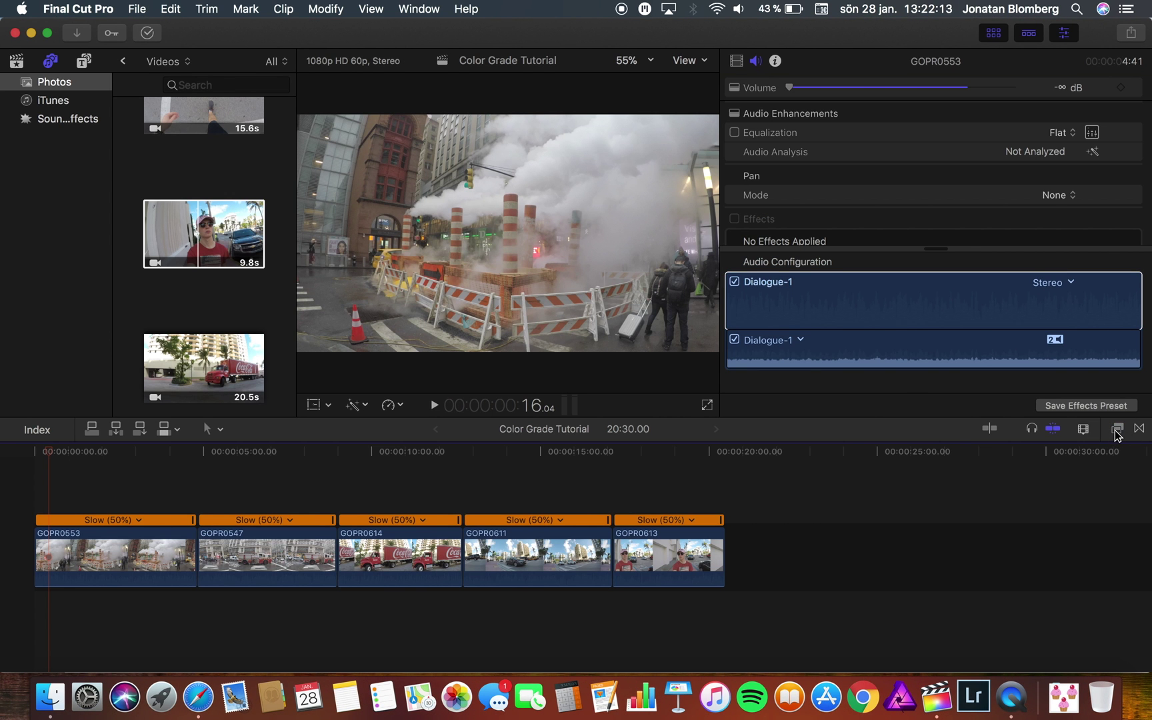
left_click(1117, 430)
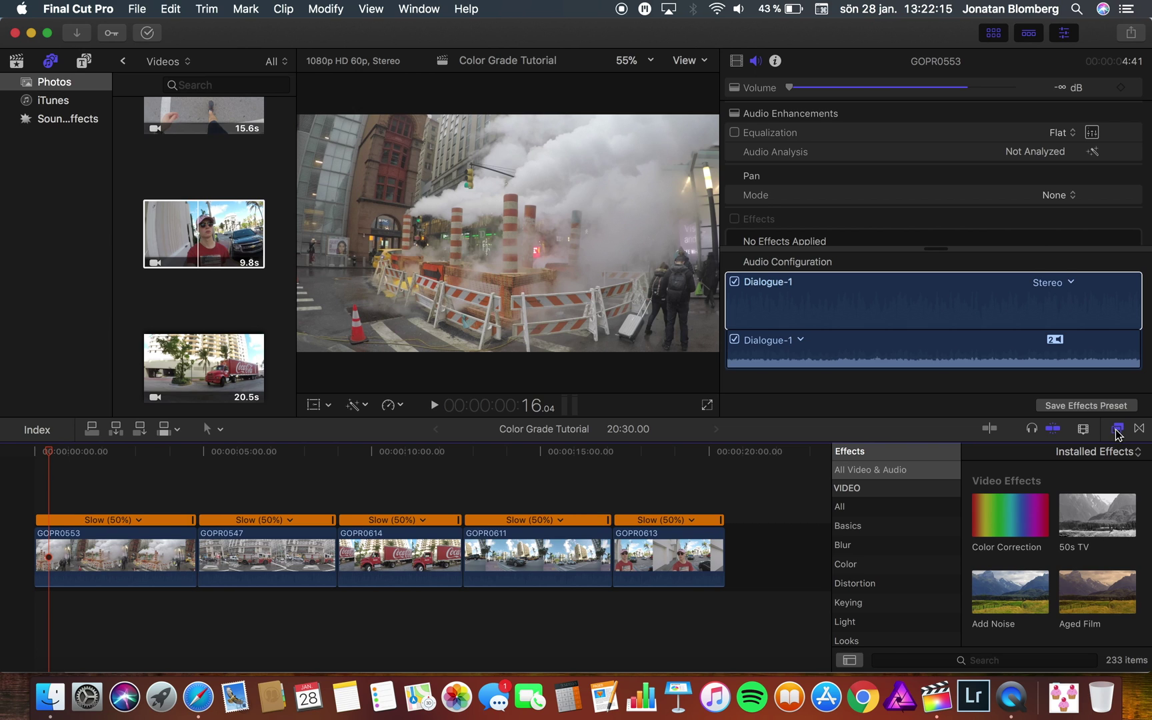
scroll(887, 541, "down", 2)
scroll(885, 543, "down", 2)
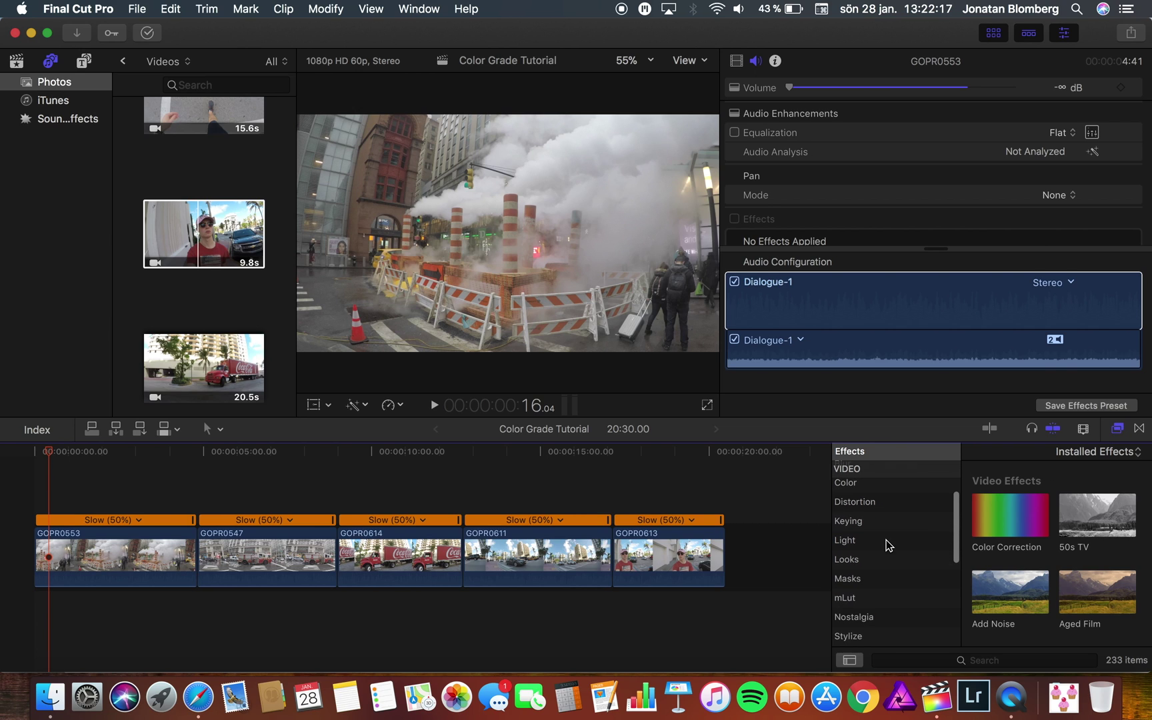
left_click(860, 598)
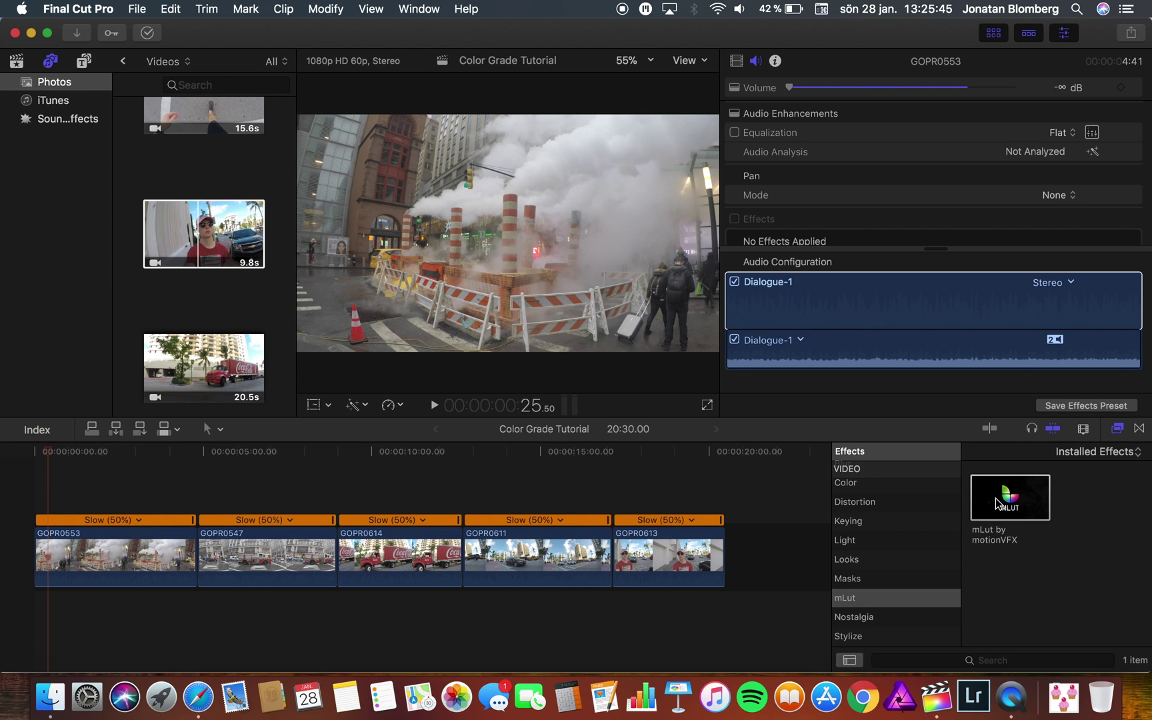
- Apply mLut by motionVFX to clip GOPR0553, then show All Video & Audio effects
left_click_drag(995, 498, 107, 559)
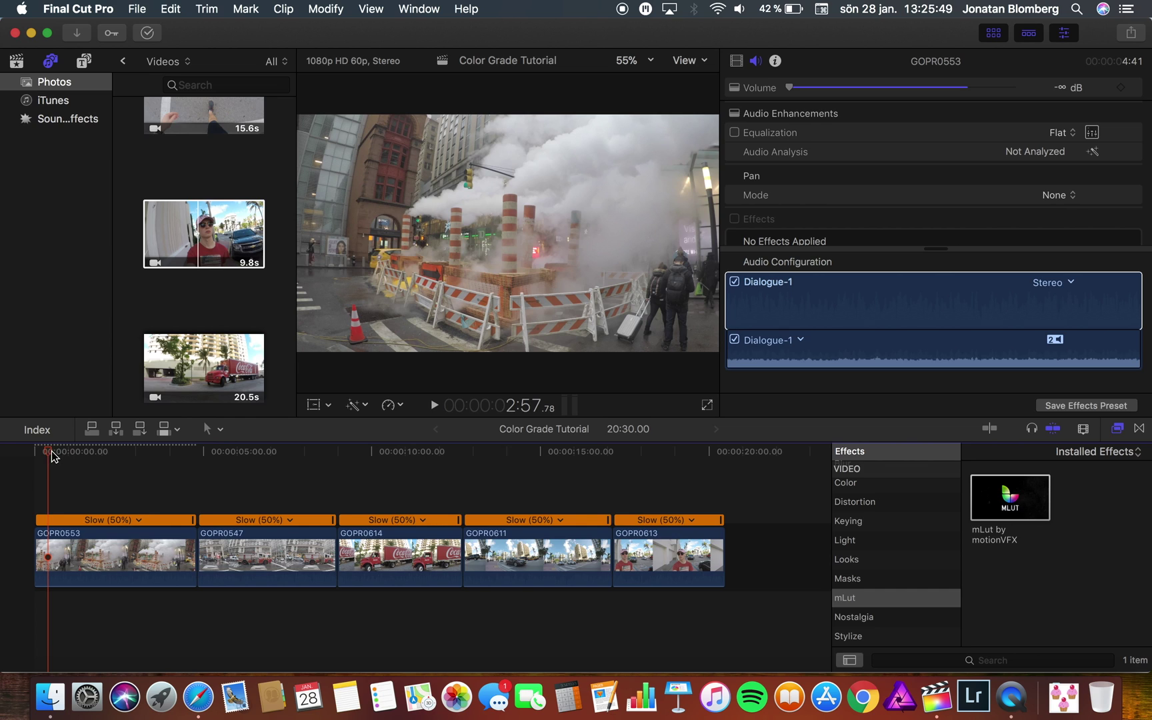
left_click(139, 570)
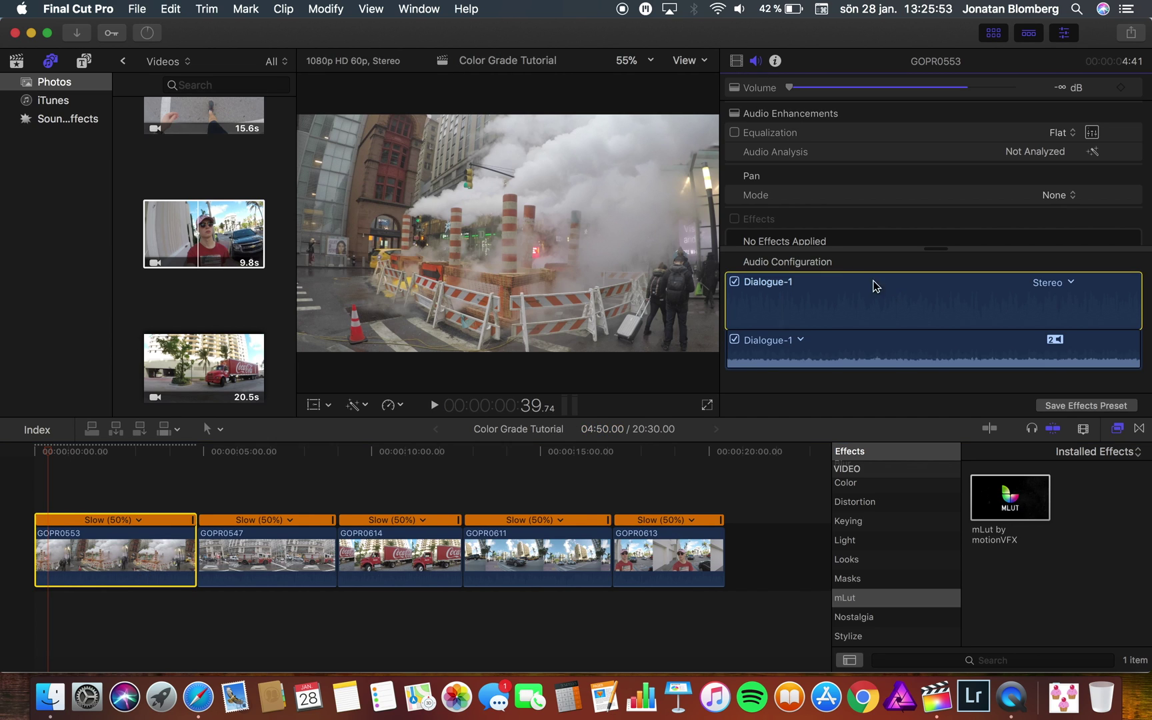
scroll(878, 475, "up", 3)
left_click(885, 469)
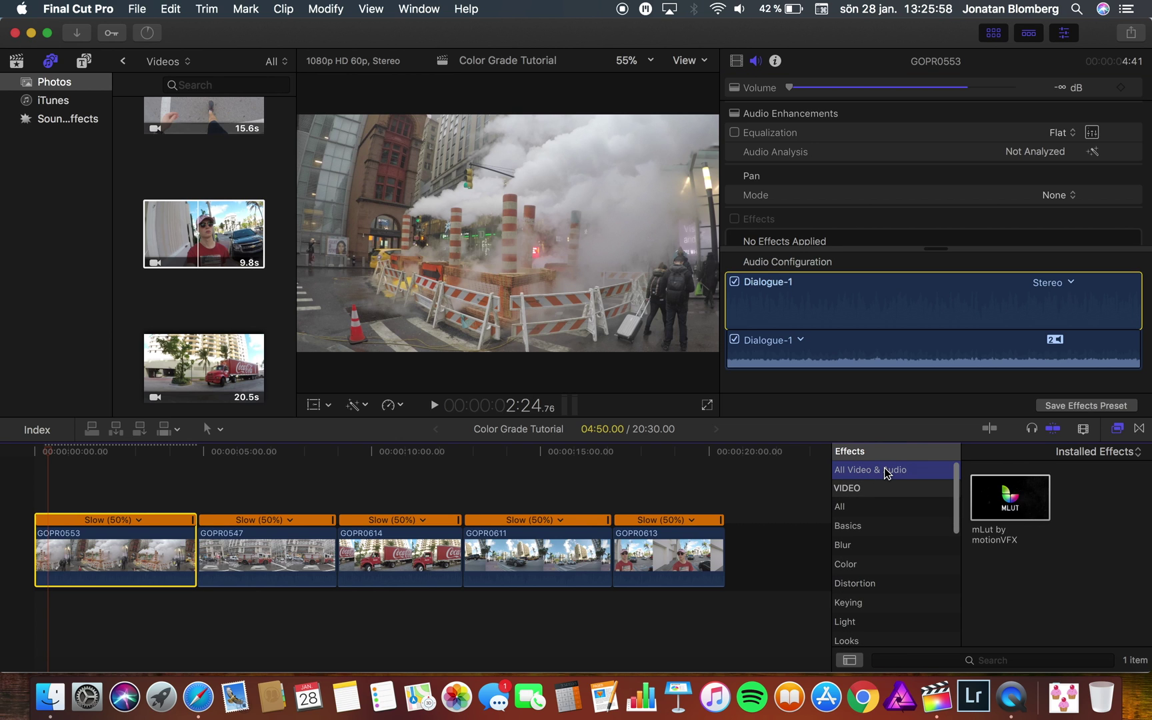
- Apply the Color Correction effect to clip GOPR0553
left_click(1018, 511)
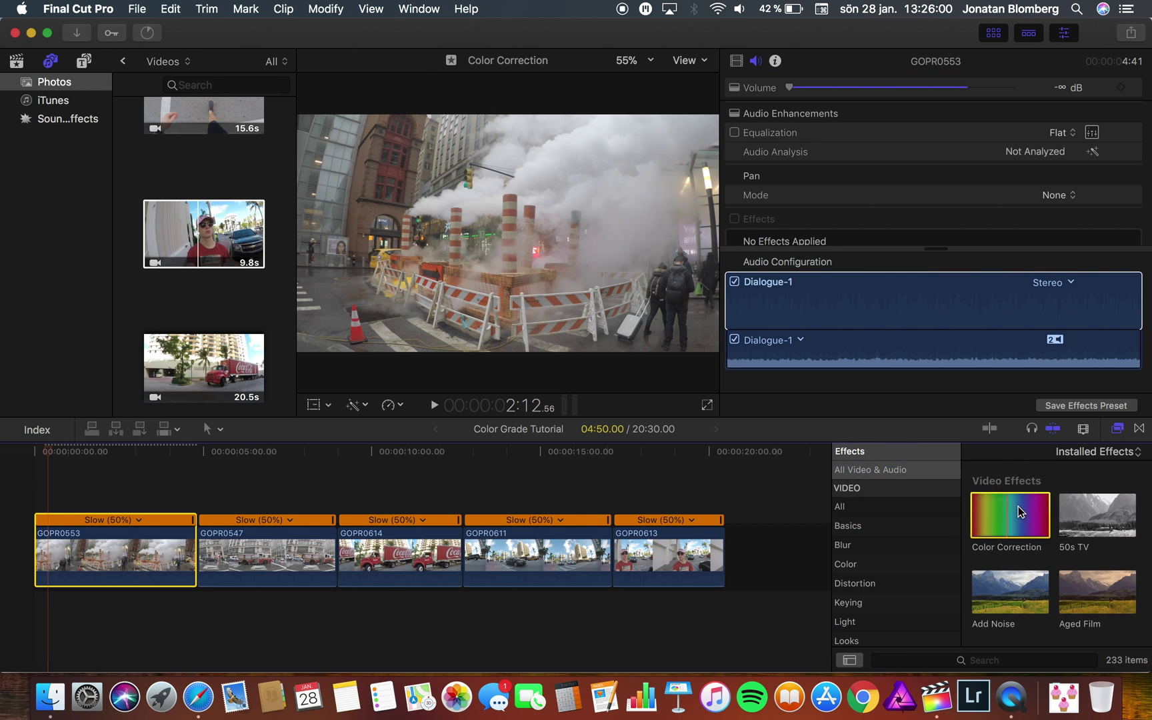
left_click_drag(1017, 512, 147, 539)
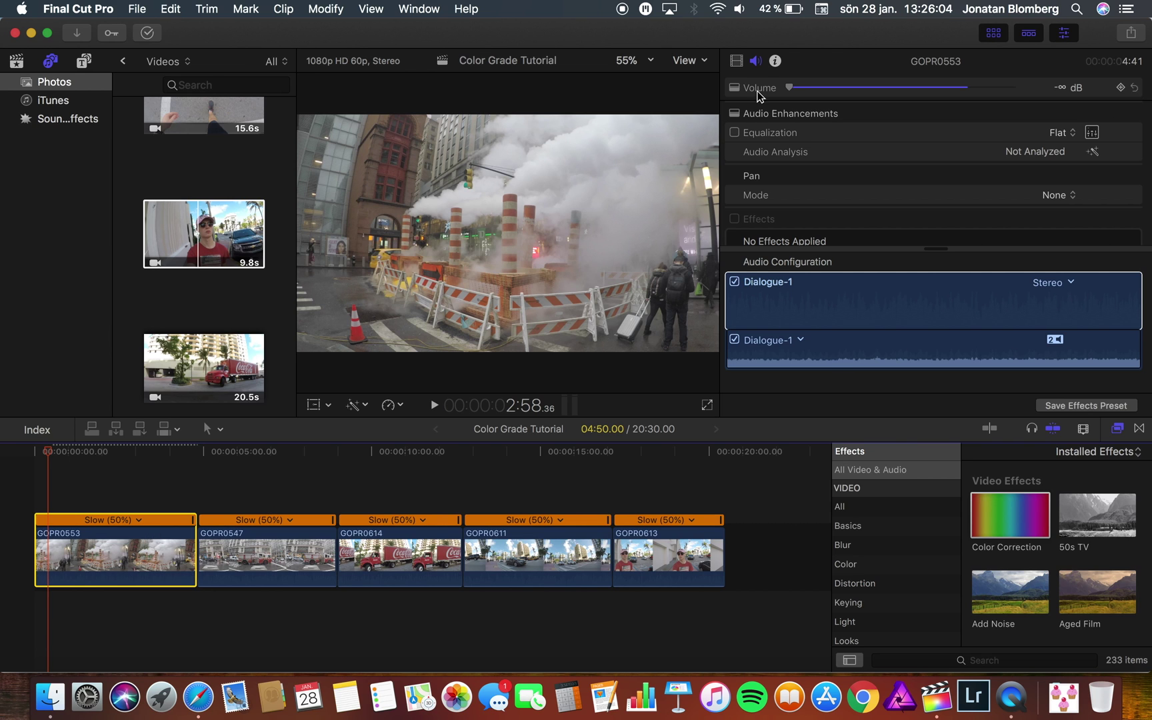
scroll(827, 120, "down", 15)
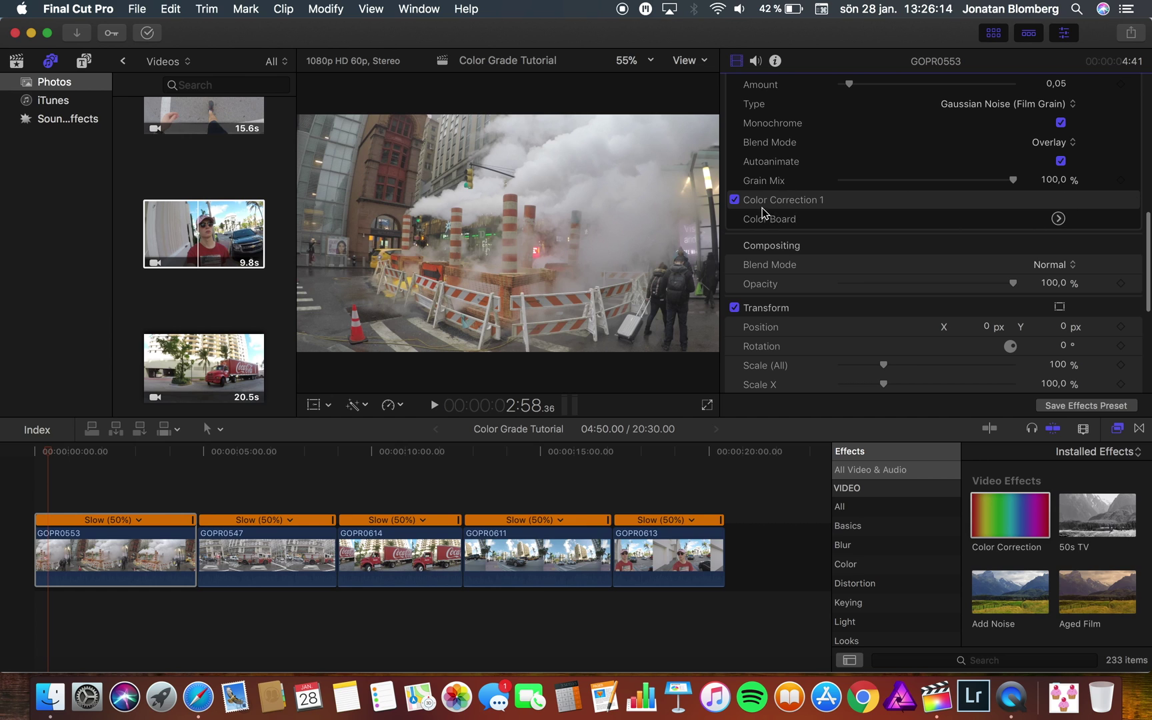
- Set Color Board exposure to Shadows -23%, Midtones -5%, Highlights 1%
left_click(1059, 220)
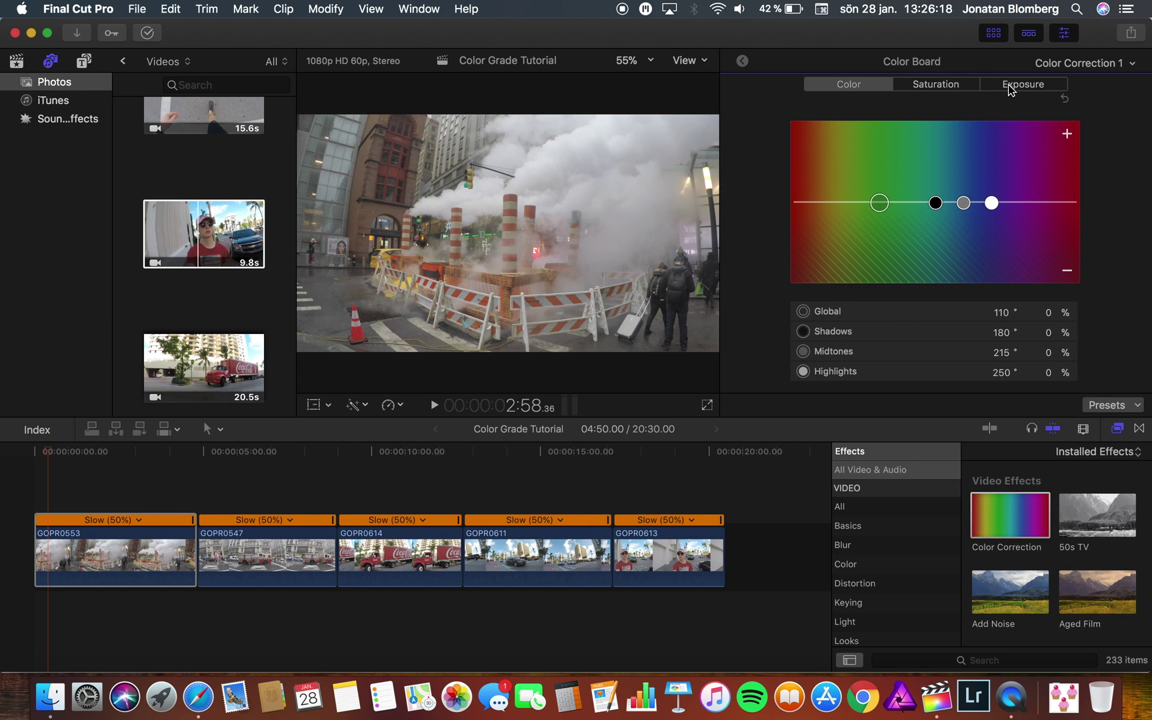
left_click(1010, 90)
left_click_drag(869, 202, 875, 225)
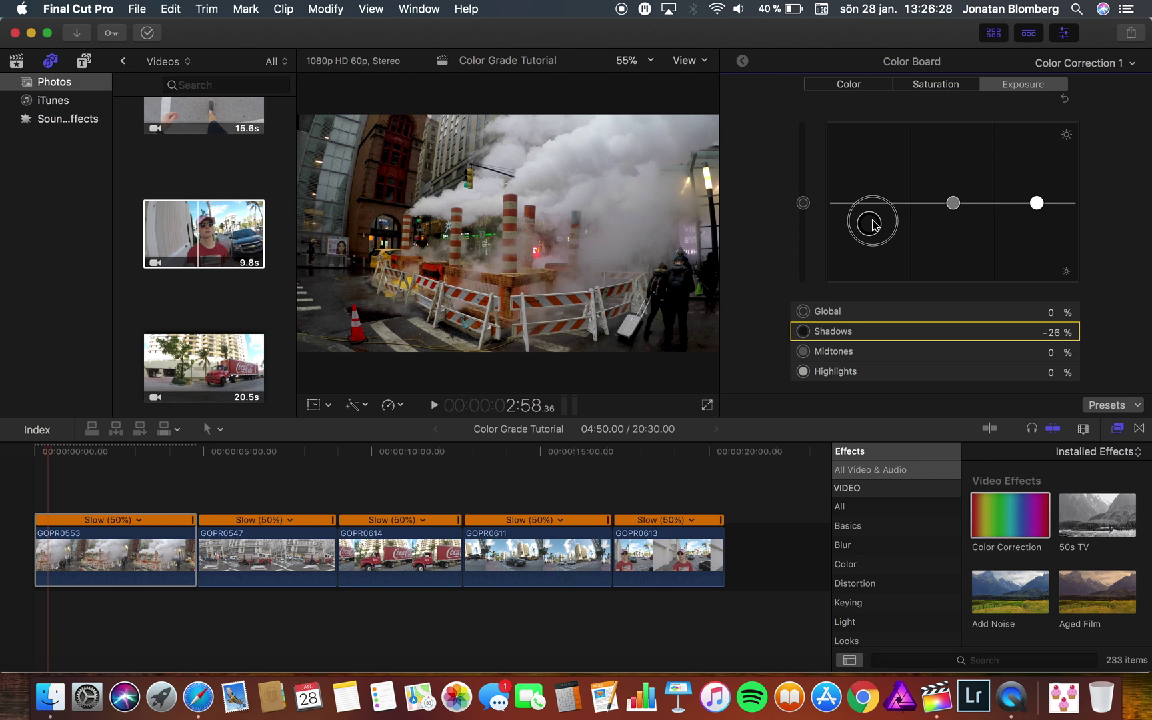
mouse_move(873, 224)
left_mouse_down()
mouse_move(874, 206)
mouse_move(877, 254)
mouse_move(869, 147)
mouse_move(869, 222)
left_mouse_up()
left_click_drag(953, 203, 953, 206)
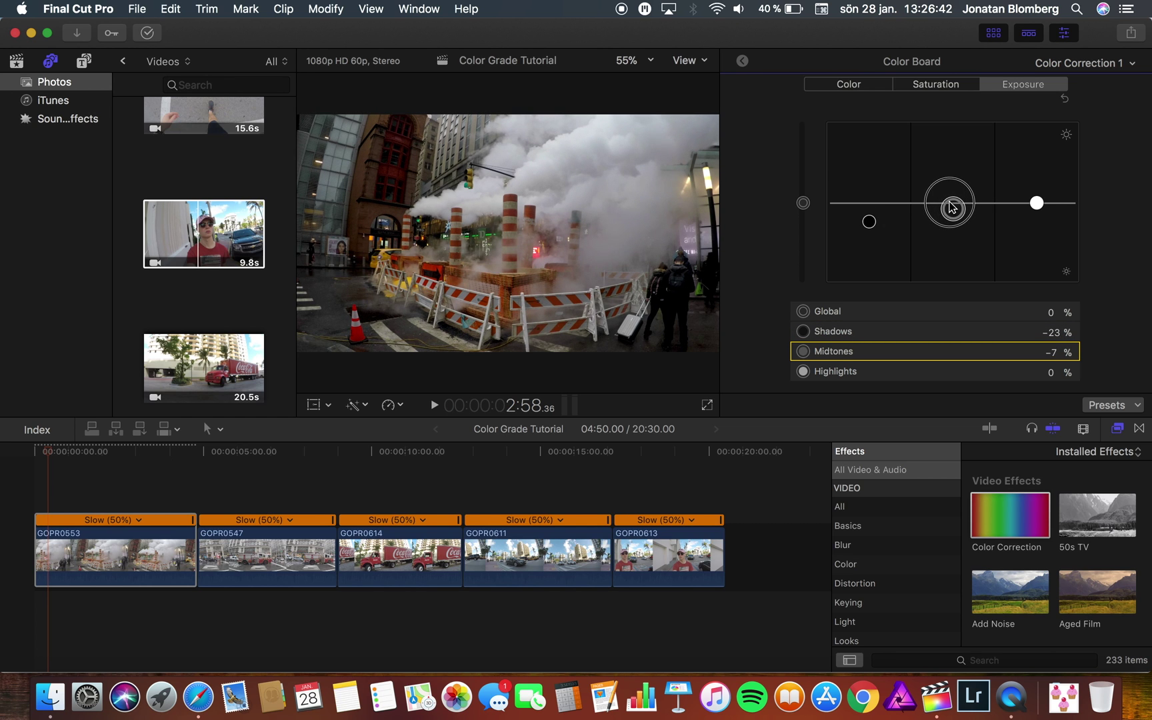
left_click(1038, 204)
left_click_drag(1042, 210, 1042, 209)
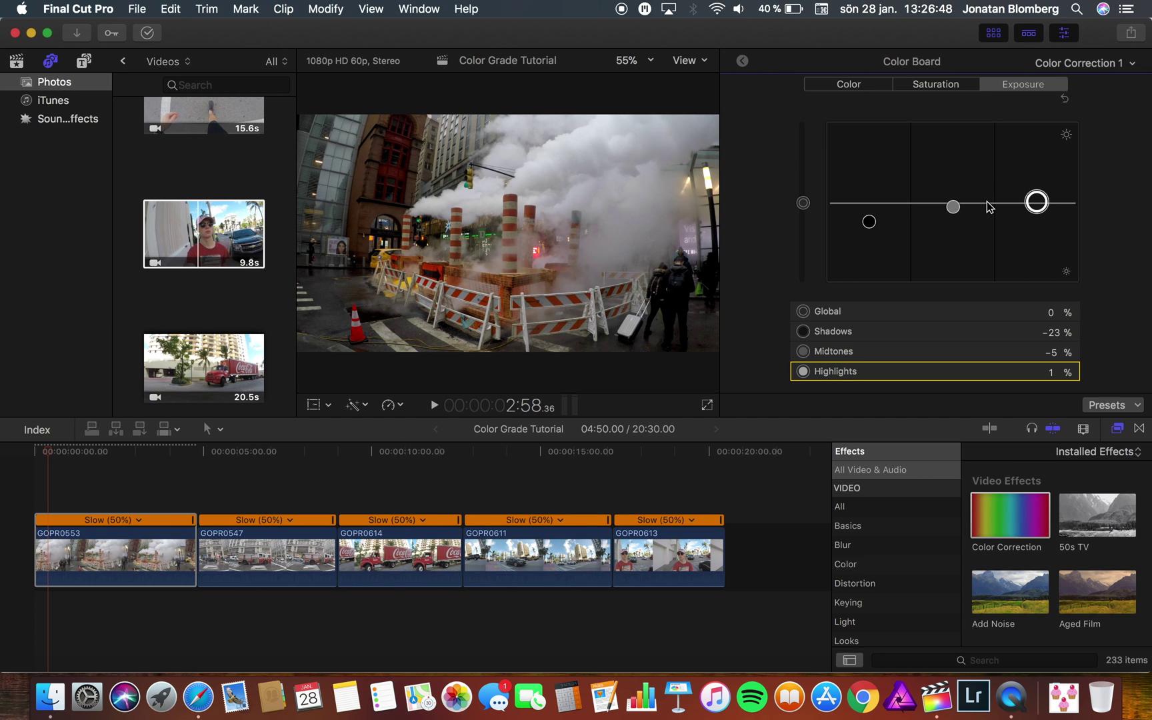
left_click(743, 68)
- Toggle Color Correction 1 off and on to compare, leaving it enabled
scroll(773, 227, "down", 10)
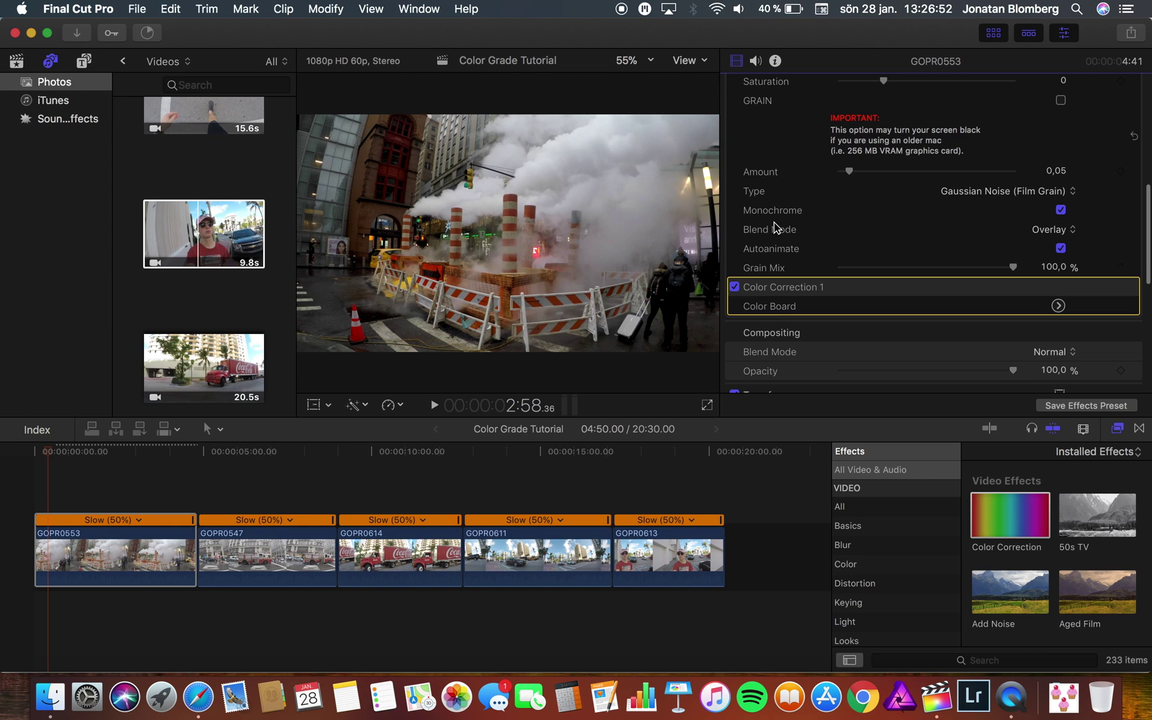
left_click(735, 287)
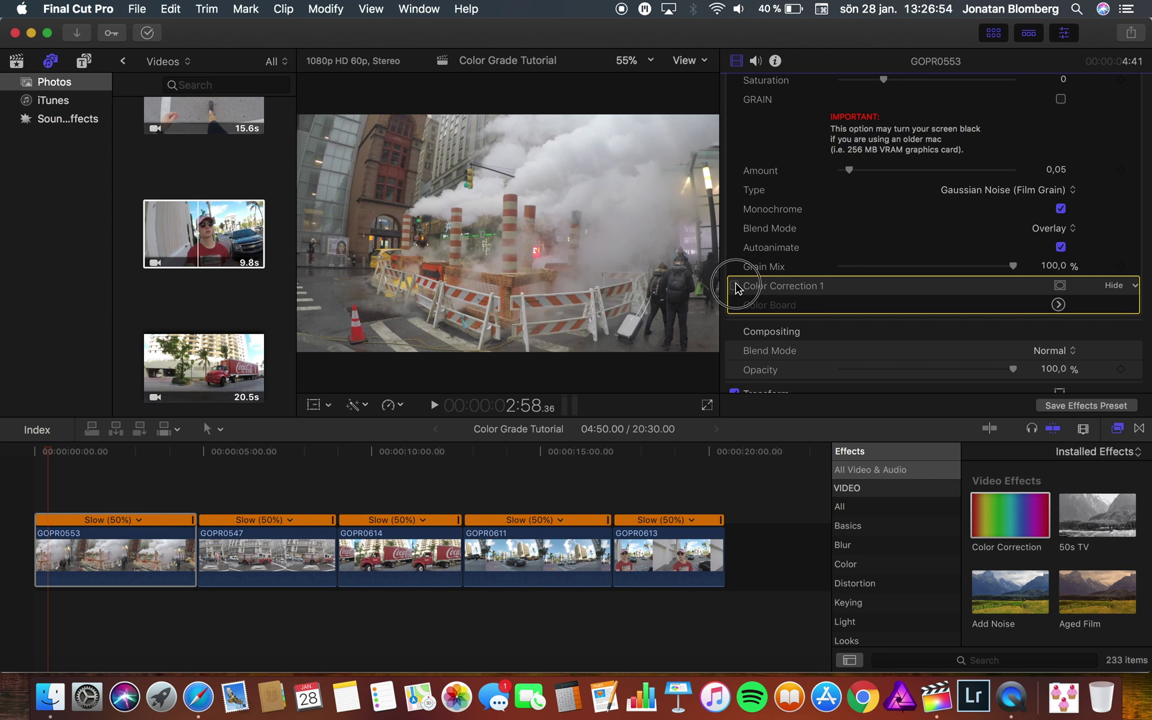
left_click(735, 286)
left_click(735, 287)
left_click(735, 286)
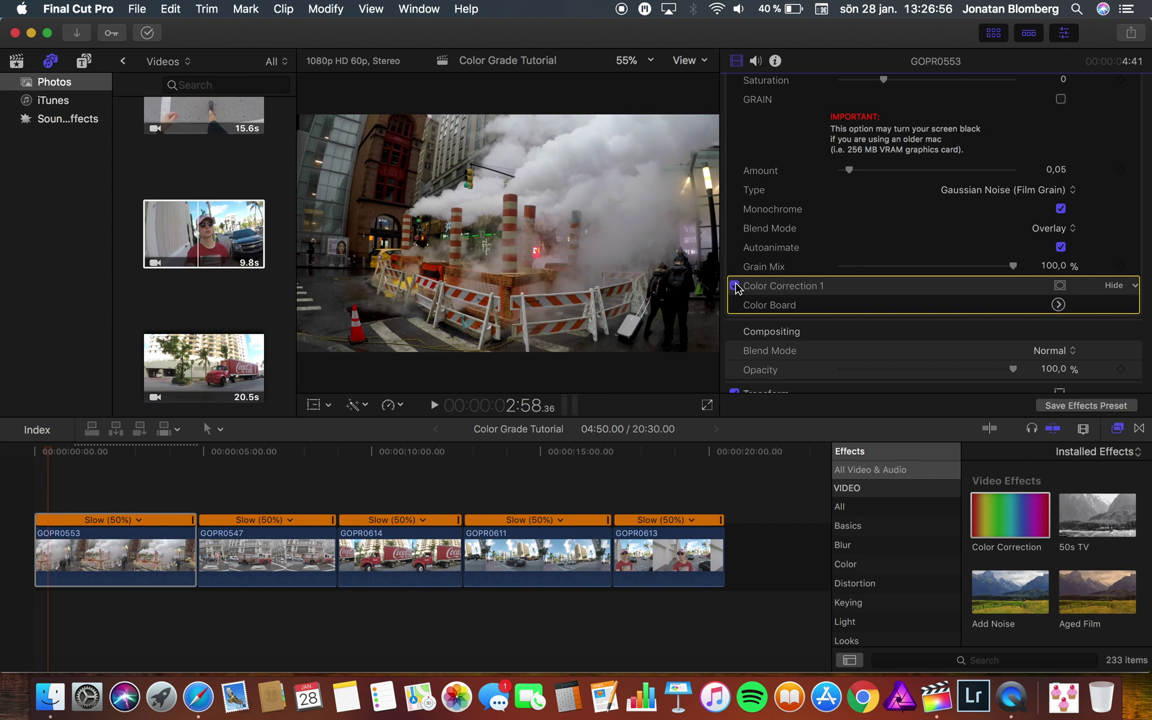
scroll(856, 180, "up", 10)
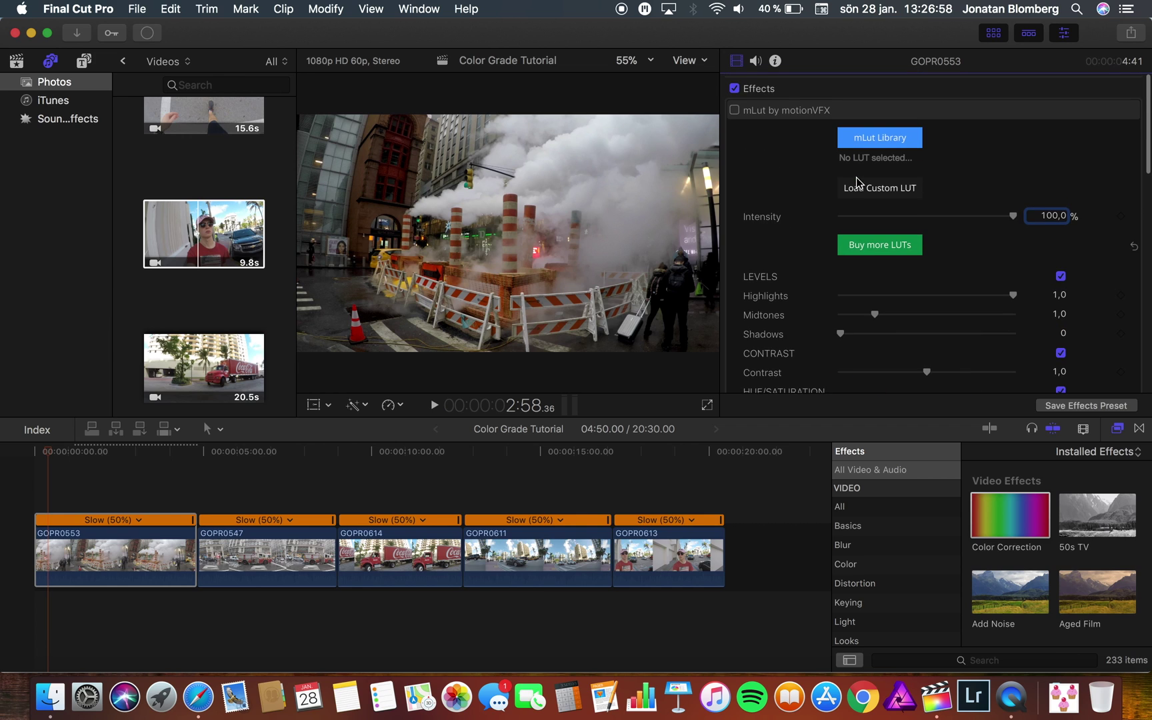
- Enable mLut and apply the Dramatic LUT from the mLut Library after previewing others
left_click(864, 136)
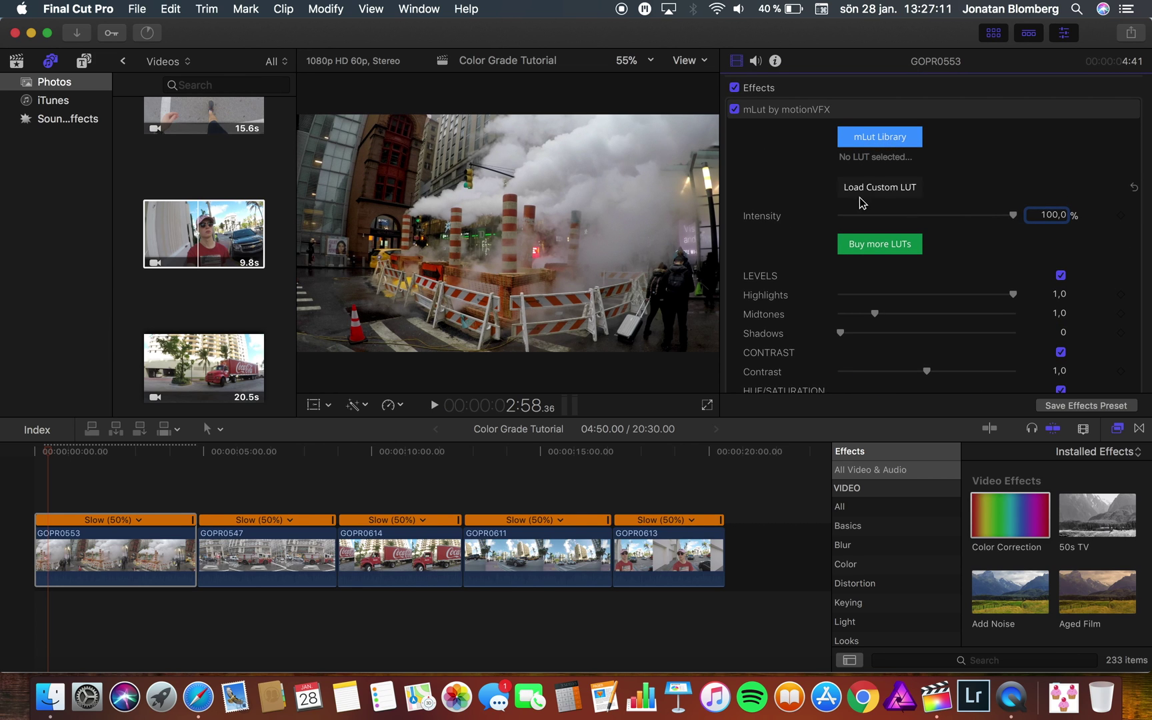
left_click(881, 143)
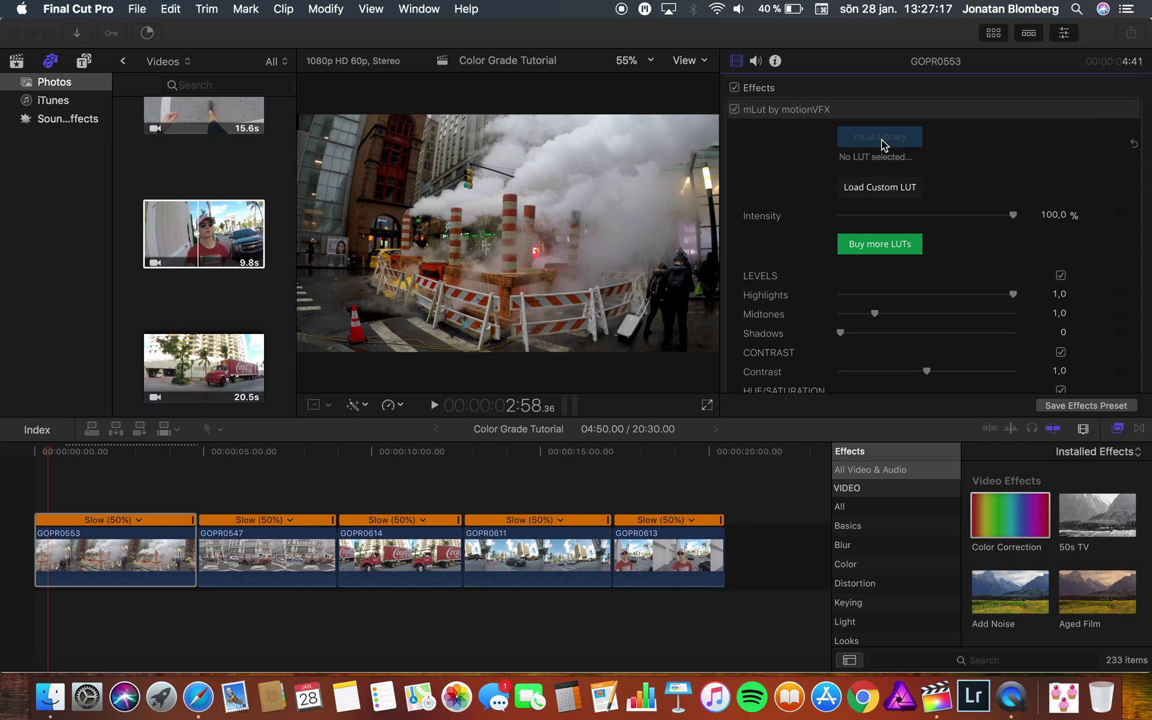
left_click_drag(759, 43, 899, 40)
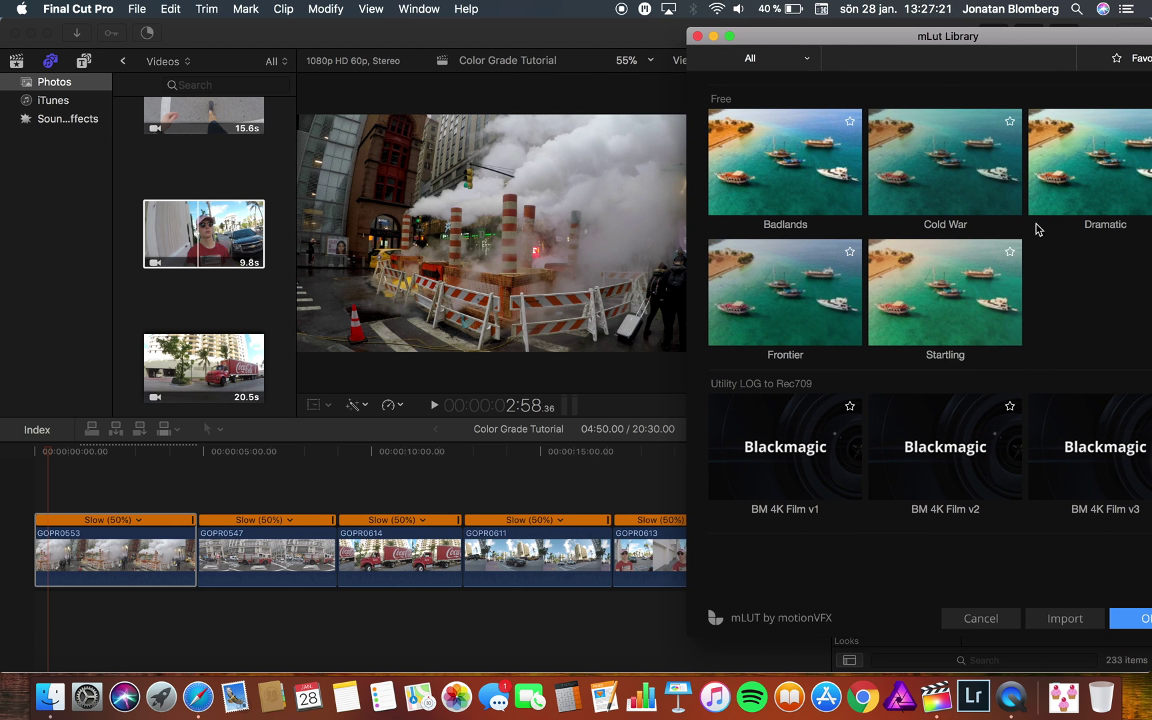
left_click(827, 186)
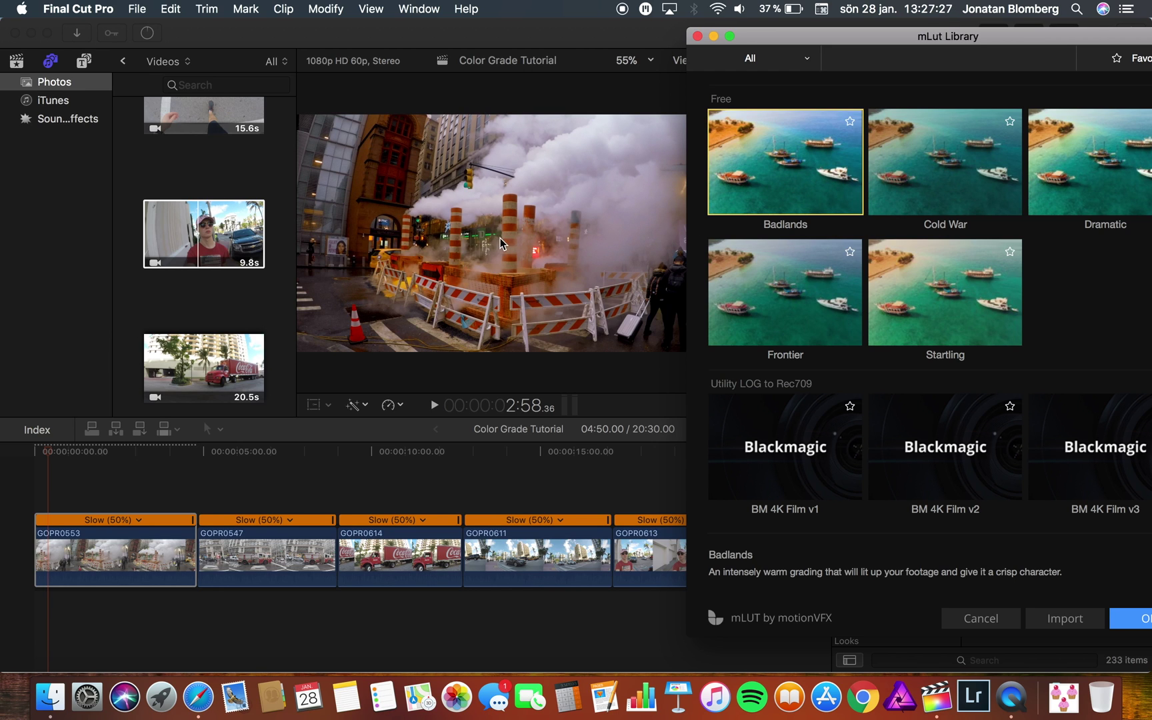
left_click(928, 179)
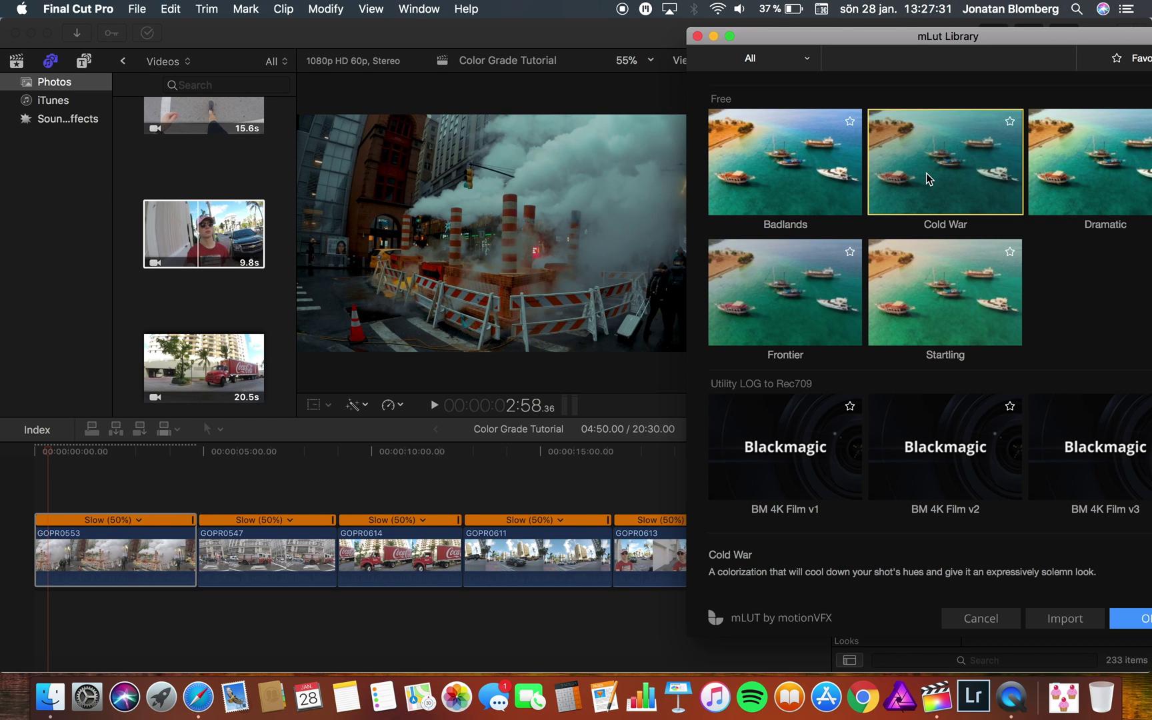
left_click(1083, 209)
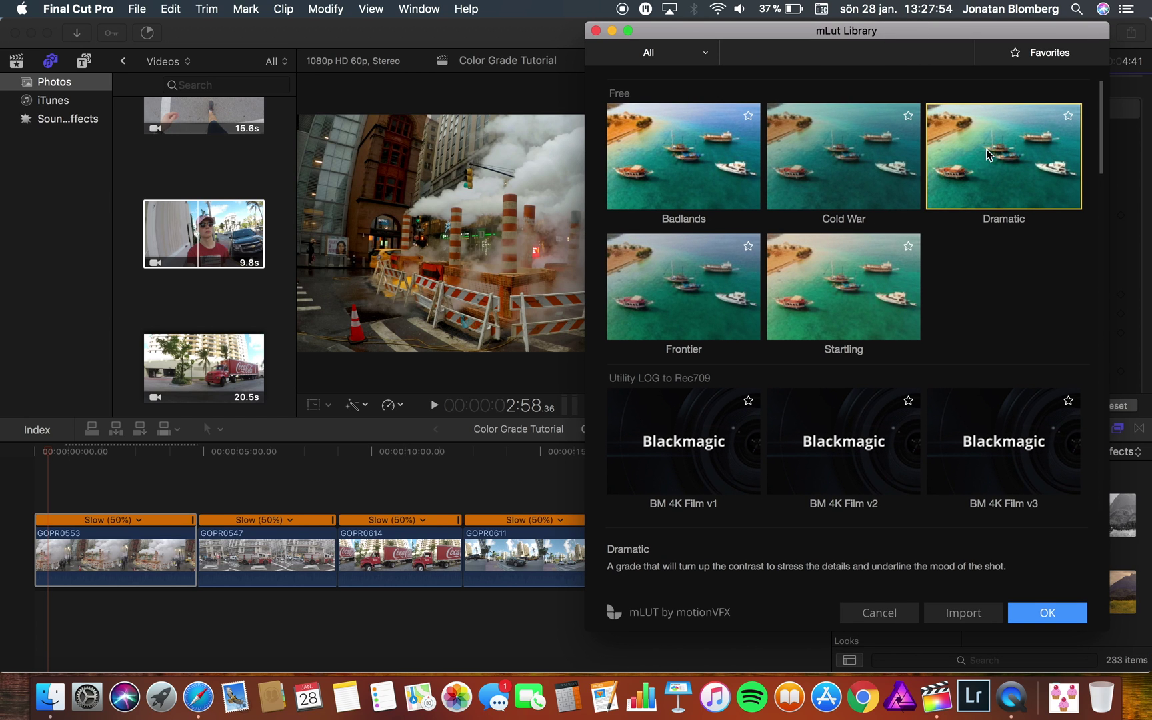
left_click(1037, 611)
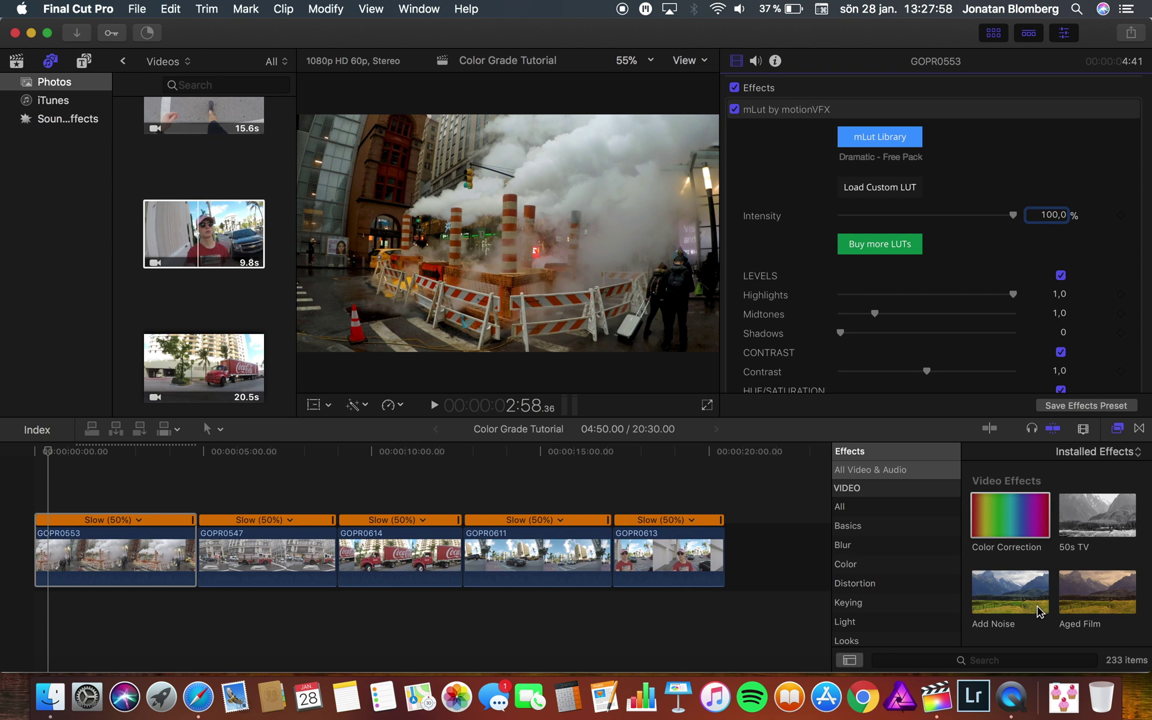
left_click(139, 550)
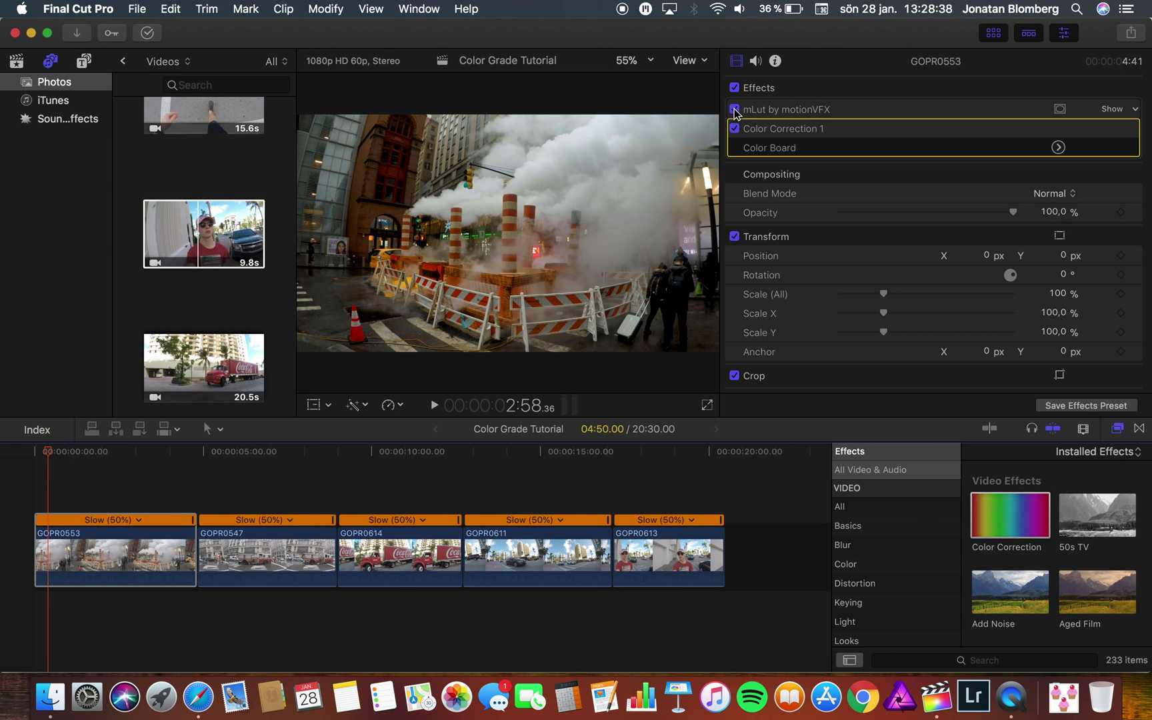
left_click(735, 110)
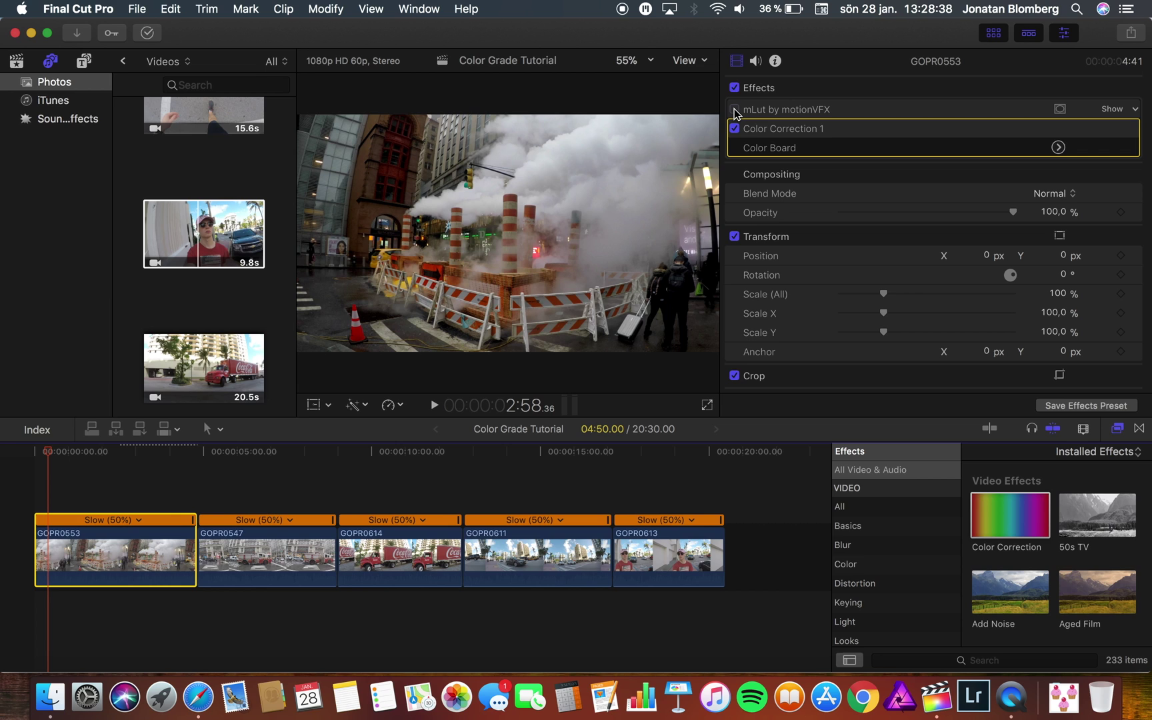
left_click(734, 110)
left_click(734, 87)
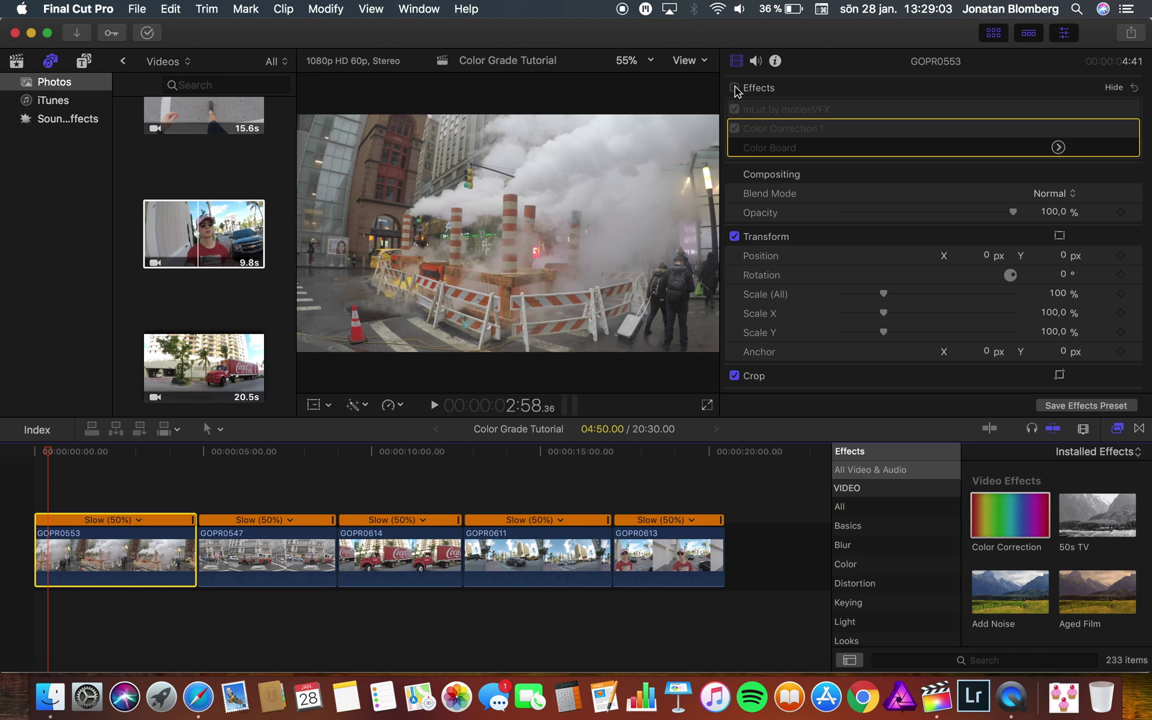
left_click(734, 87)
left_click(735, 88)
left_click(734, 88)
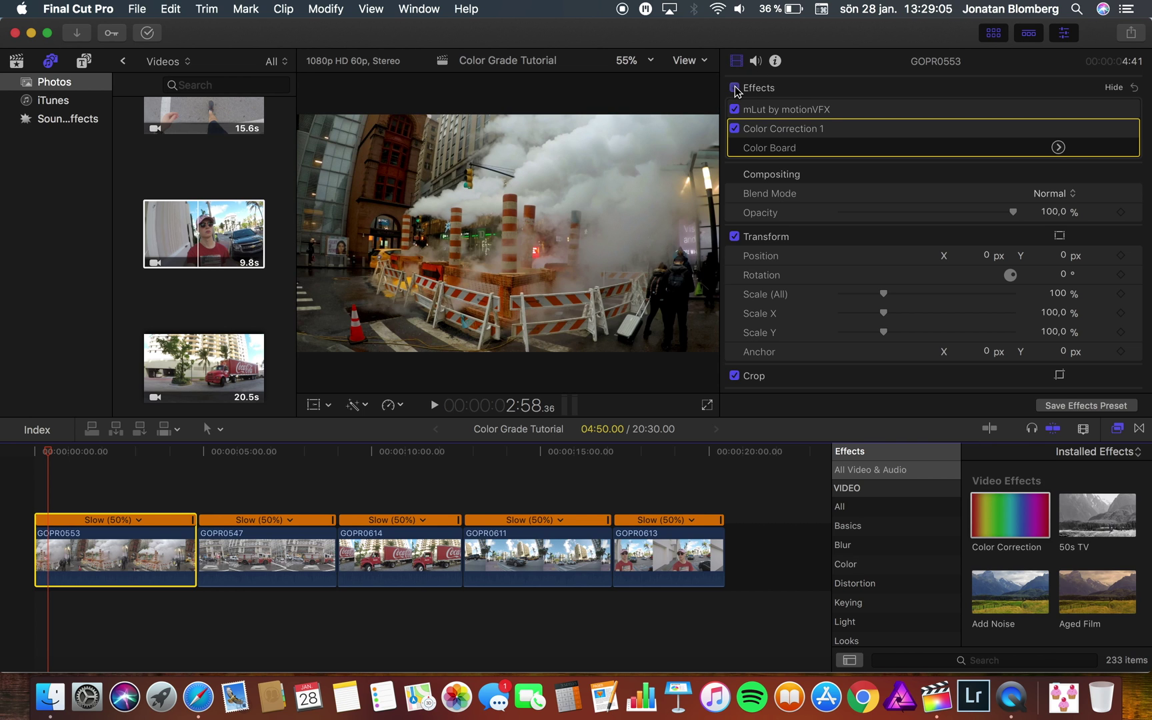
left_click(734, 88)
left_click(734, 88)
- Copy GOPR0553 and paste its attributes, excluding audio, onto GOPR0547
left_click(168, 8)
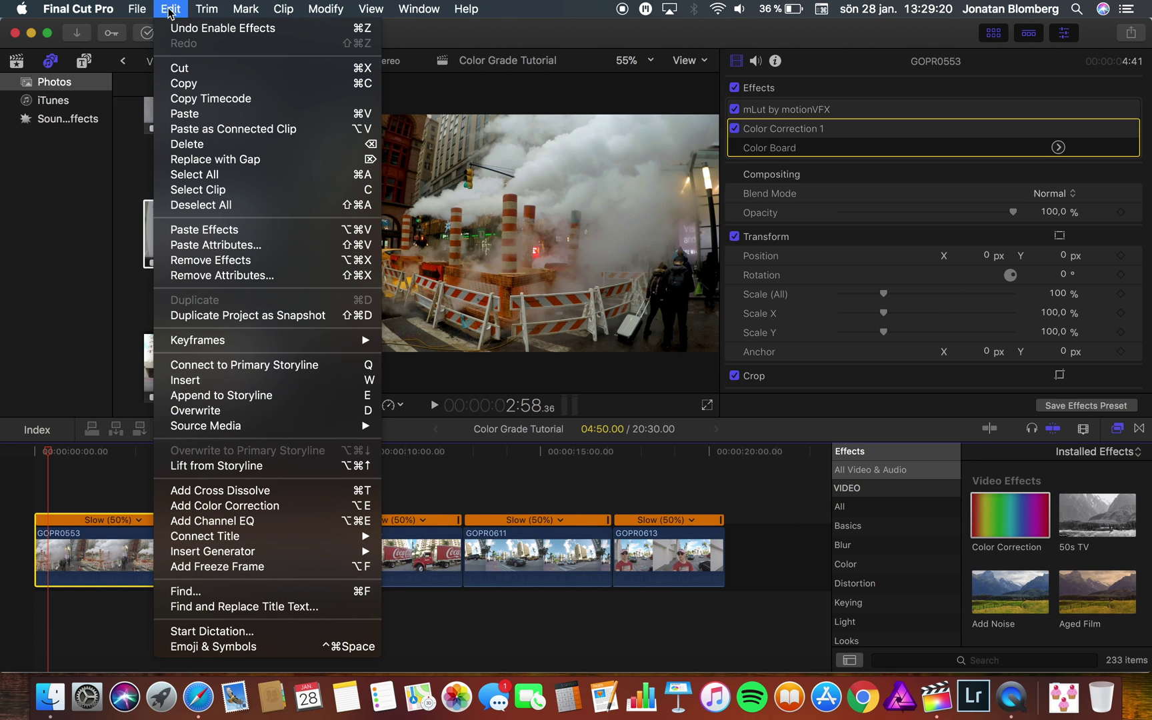
left_click(196, 87)
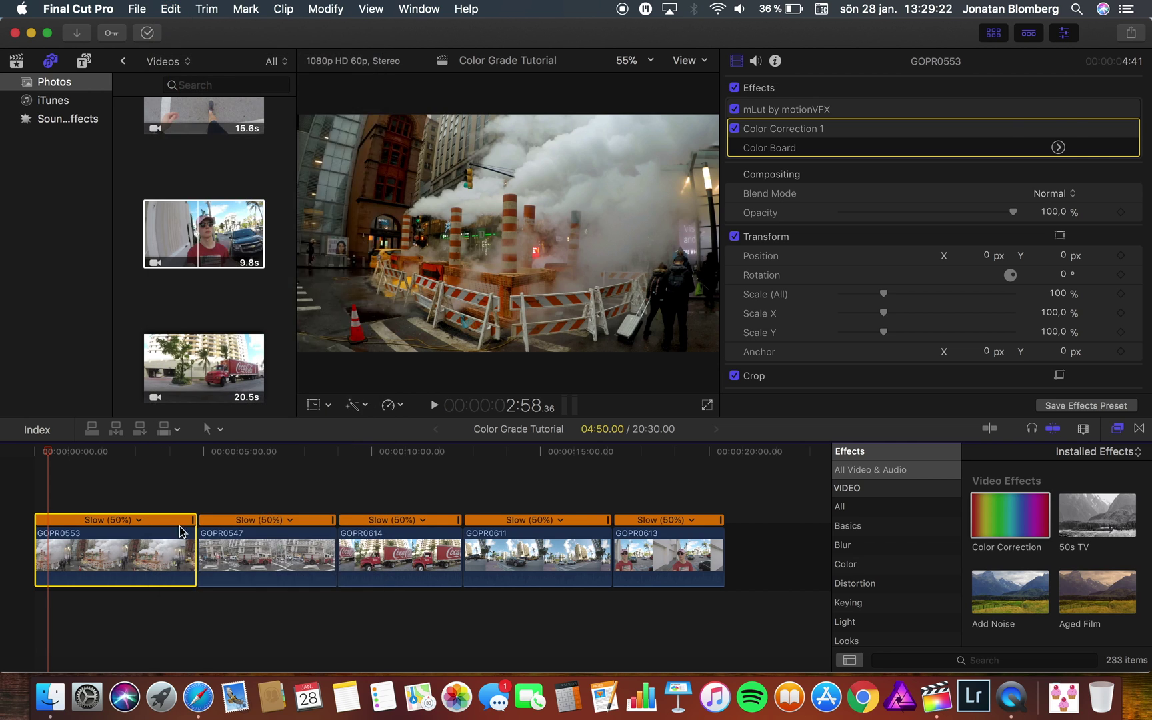
left_click(211, 549)
left_click(170, 8)
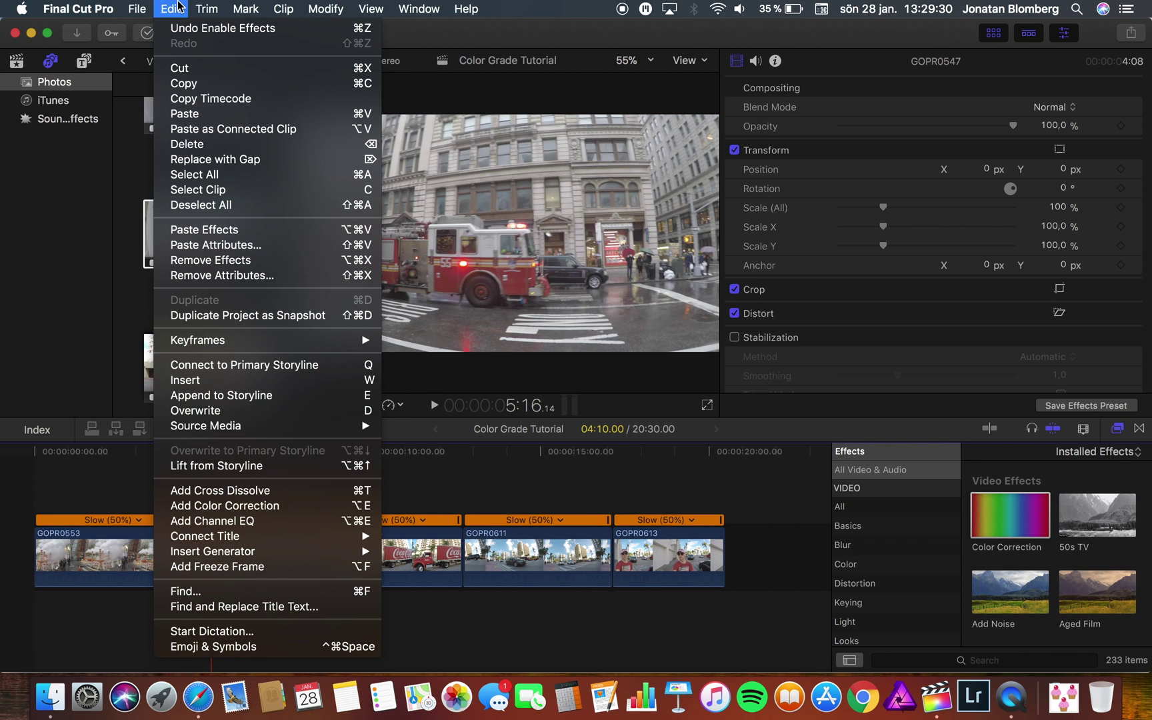
left_click(253, 250)
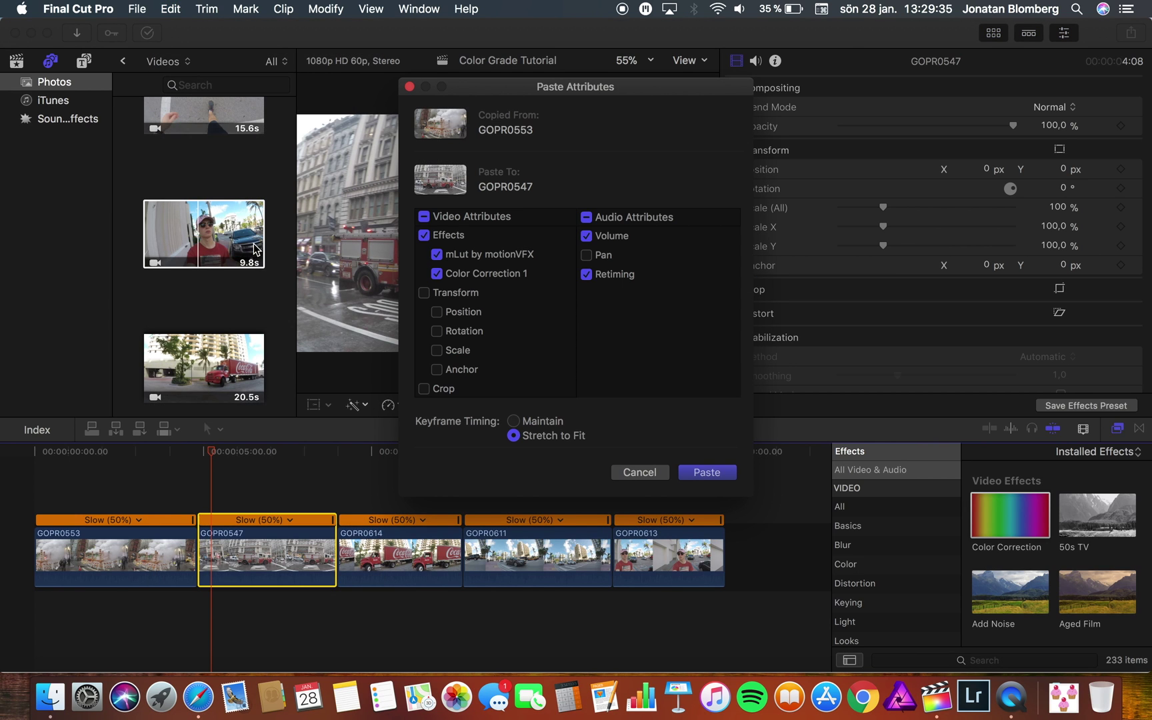
left_click(587, 217)
left_click(708, 472)
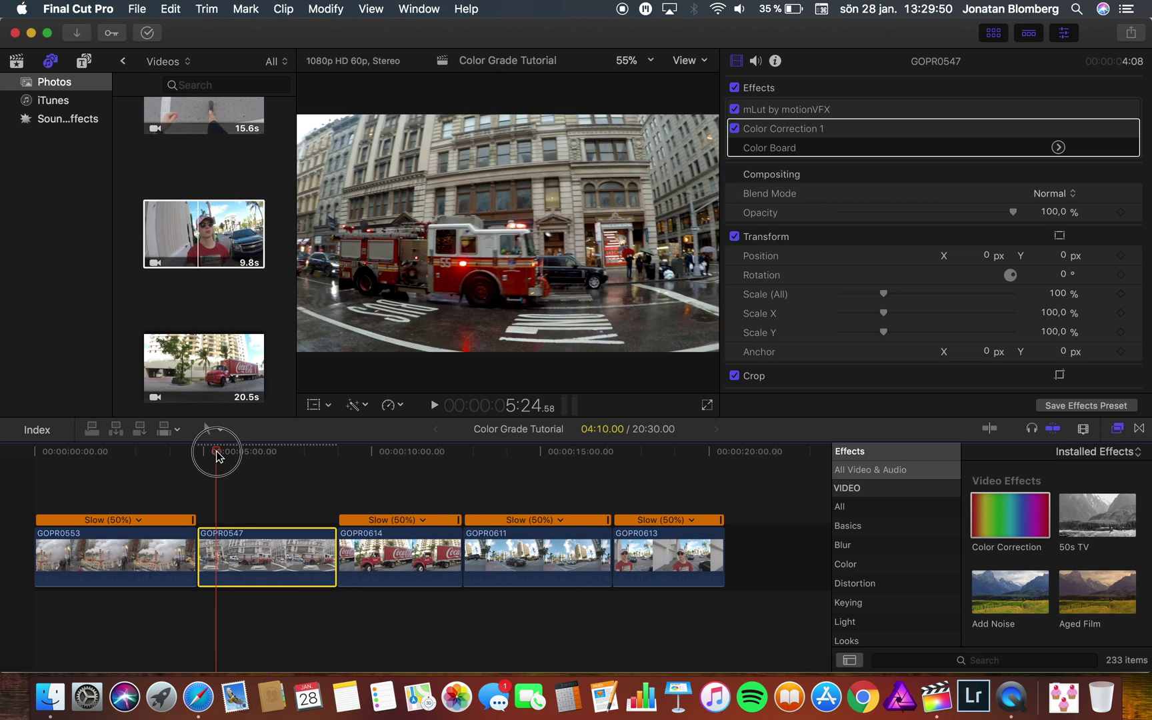
- Toggle GOPR0547's effects off and on to compare, leaving them on
left_click_drag(220, 456, 215, 456)
left_click(734, 88)
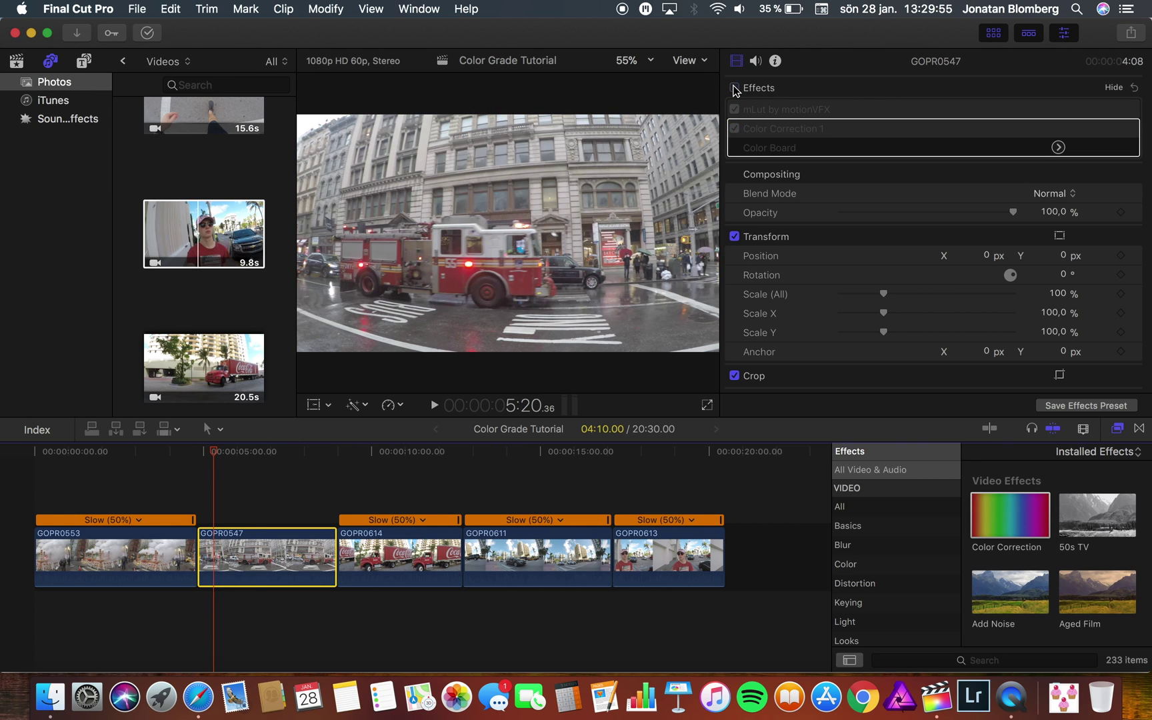
left_click(734, 88)
left_click(735, 88)
left_click(734, 88)
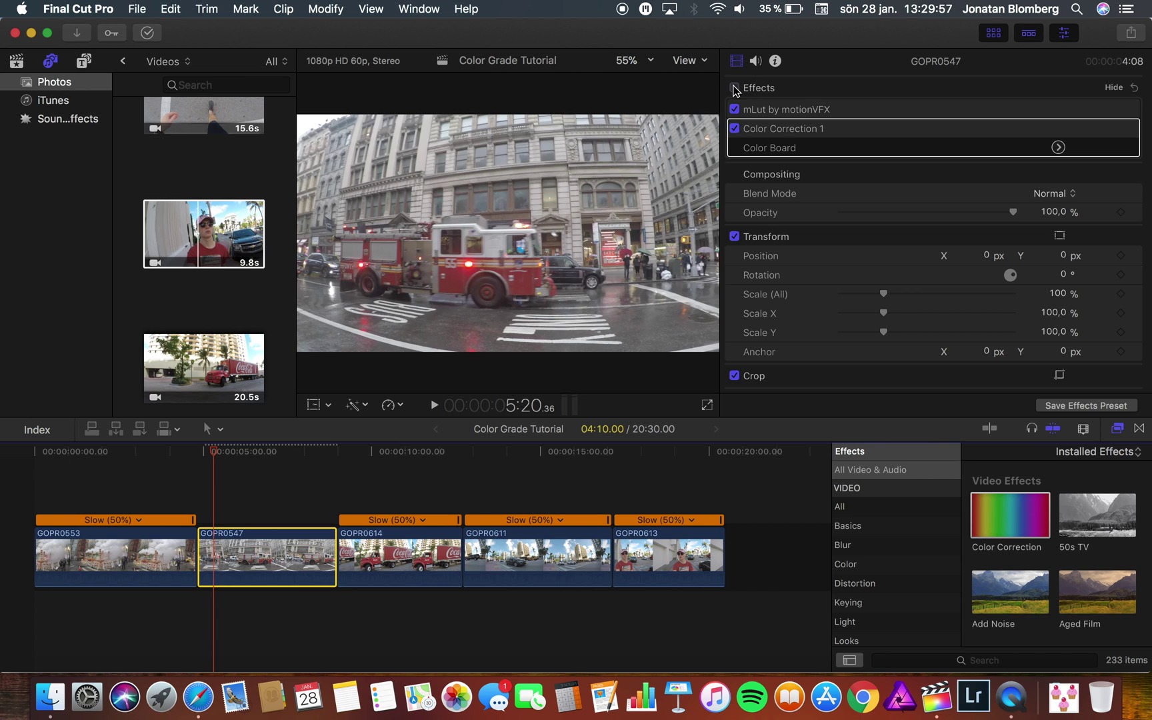
- Add Color Correction to GOPR0614: shadows −17%, midtones −5%, highlights −8%
left_click_drag(385, 450, 389, 451)
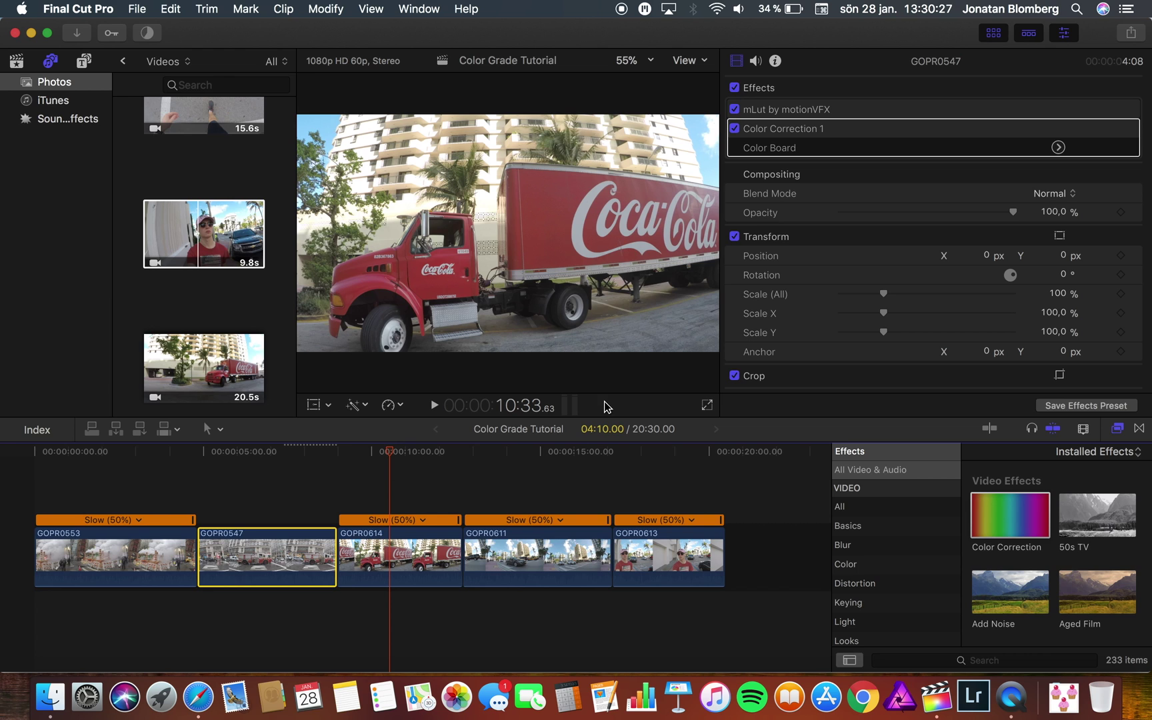
left_click_drag(1009, 514, 420, 548)
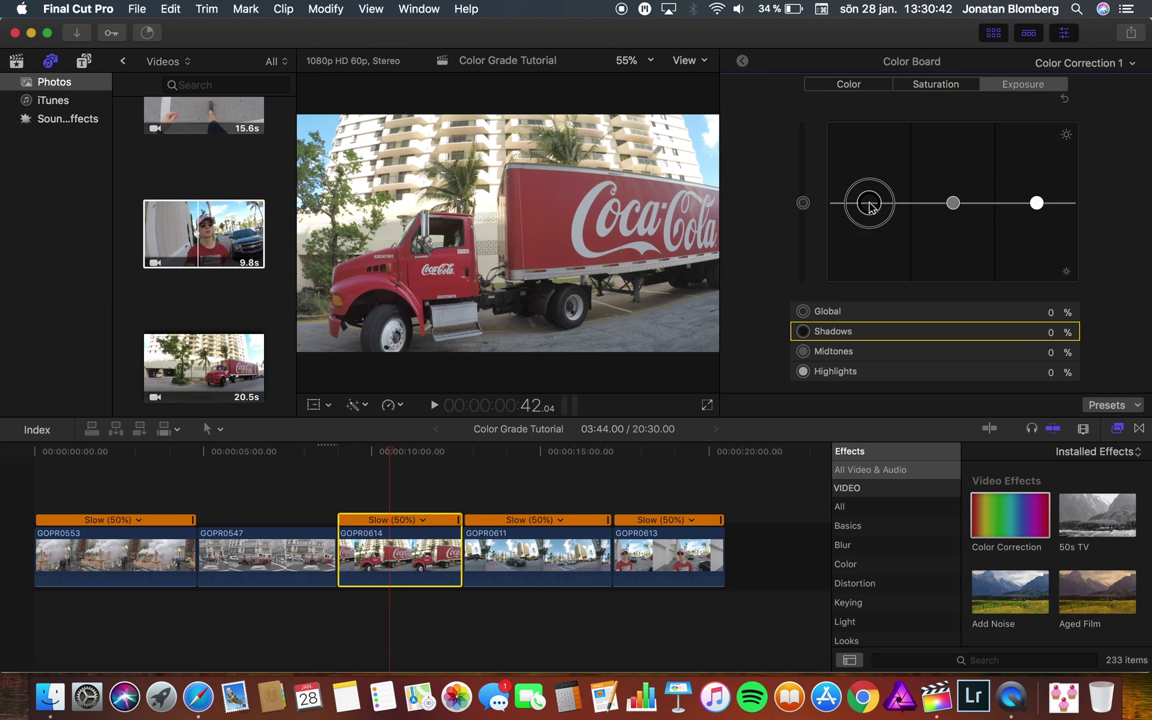
left_click_drag(870, 200, 870, 221)
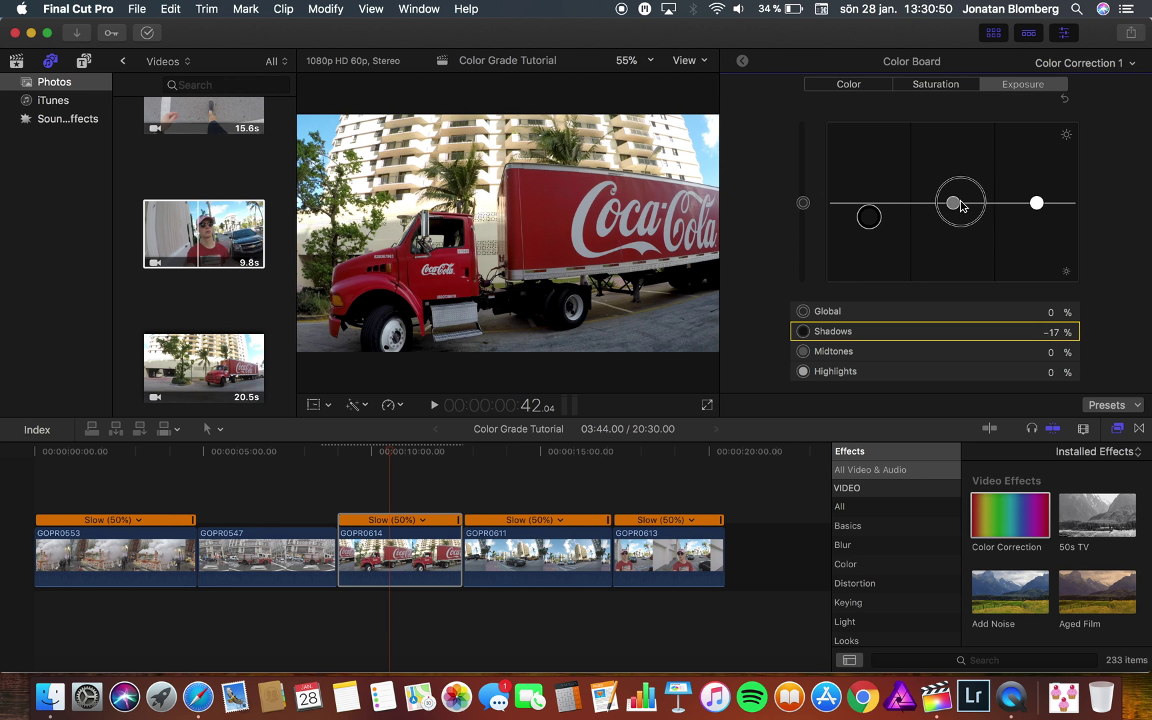
left_click(1036, 202)
left_click_drag(1036, 202, 1034, 198)
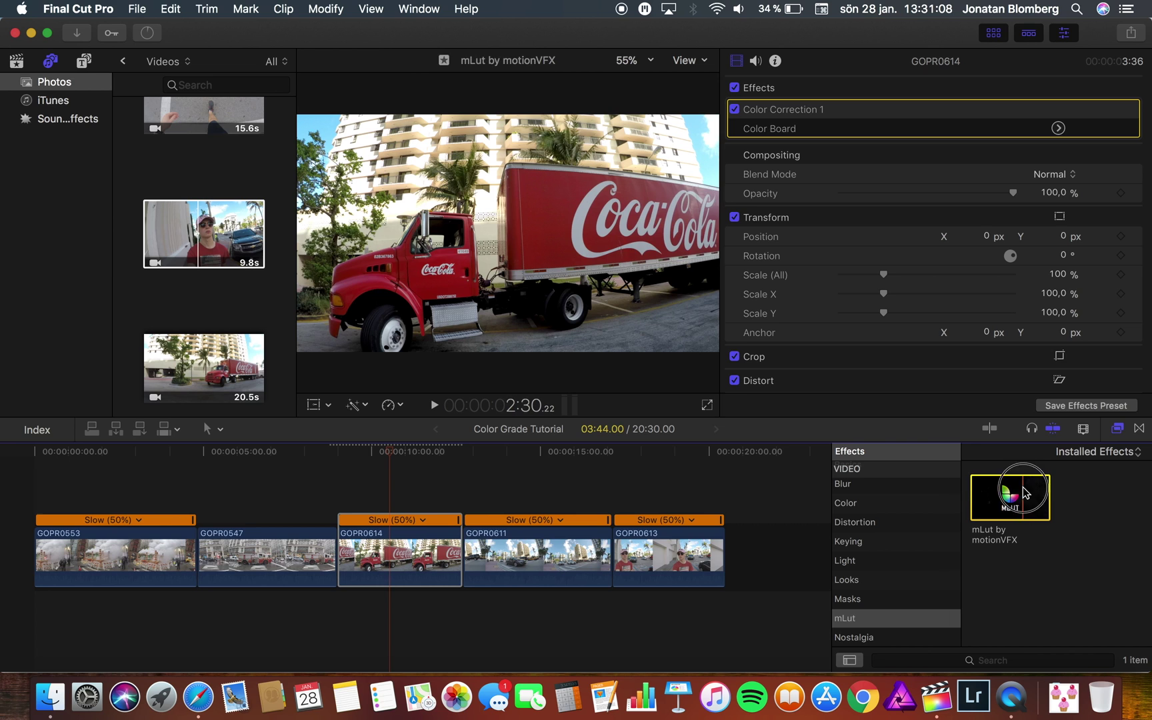
- Apply mLut with the Startling LUT to GOPR0614, then toggle its effects to compare
left_click_drag(1010, 497, 413, 548)
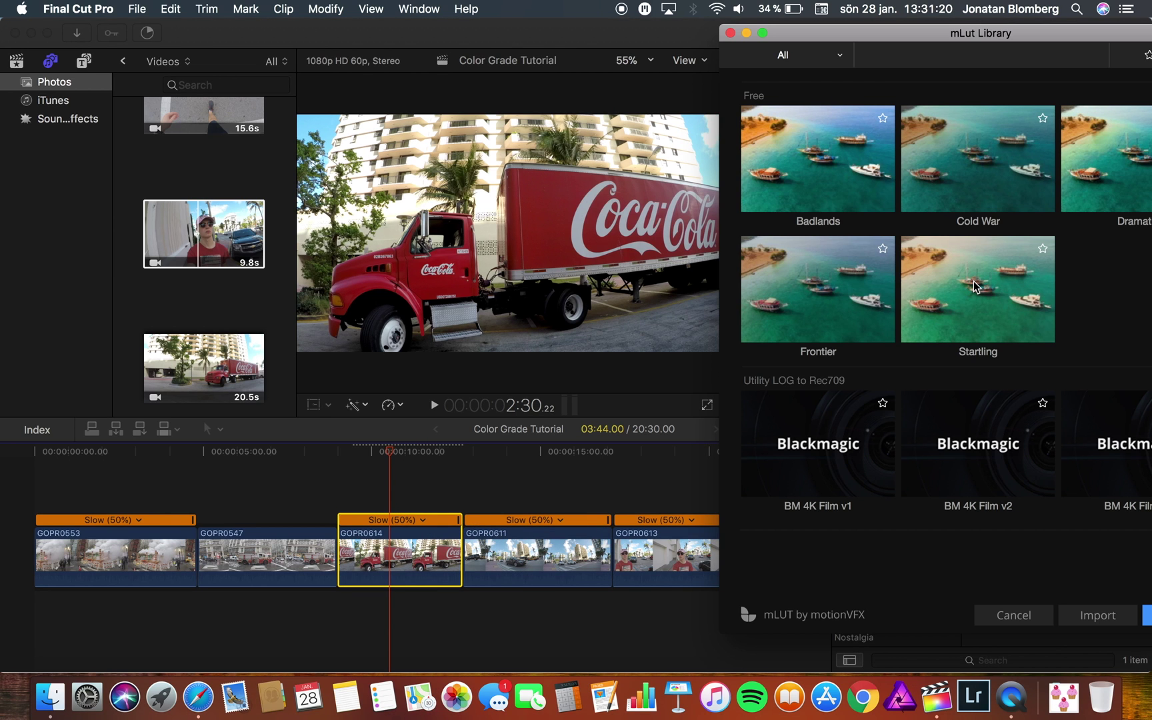
left_click(975, 287)
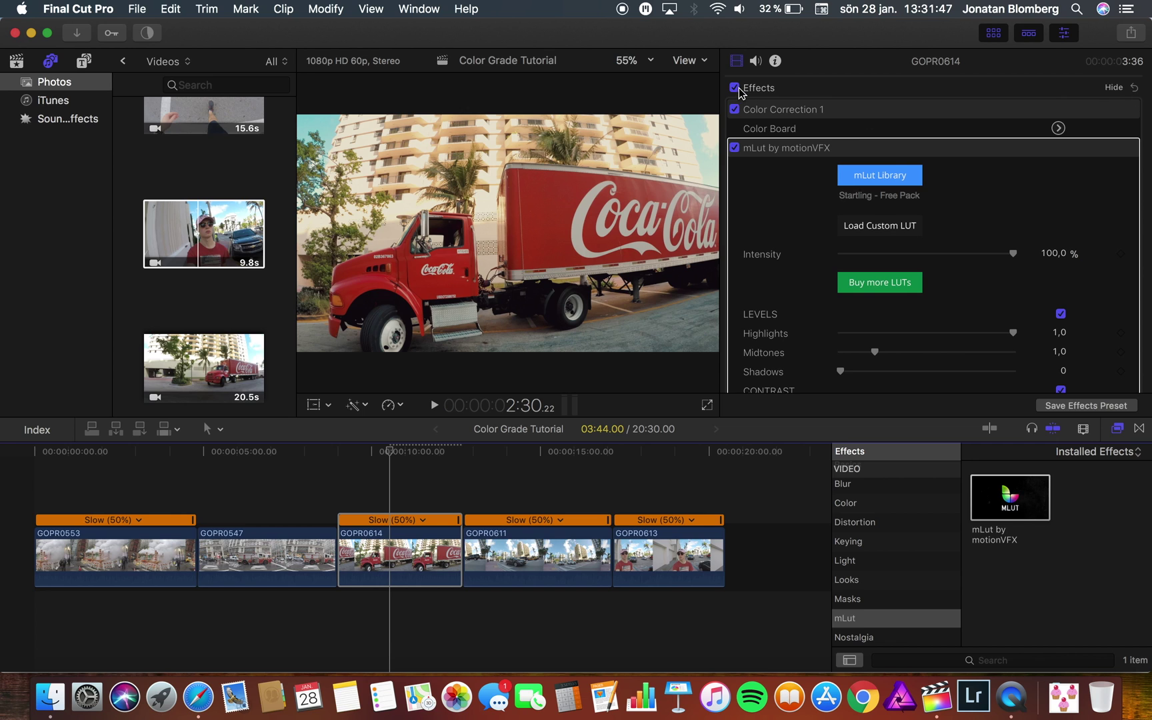
left_click(735, 89)
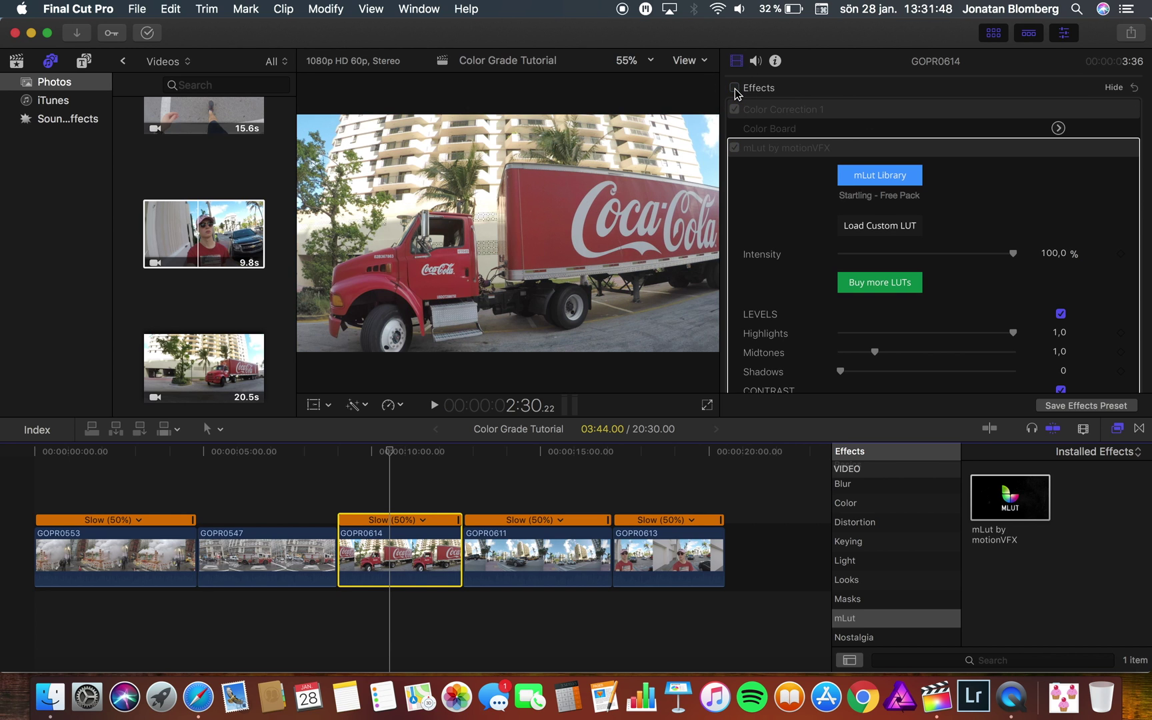
left_click(734, 89)
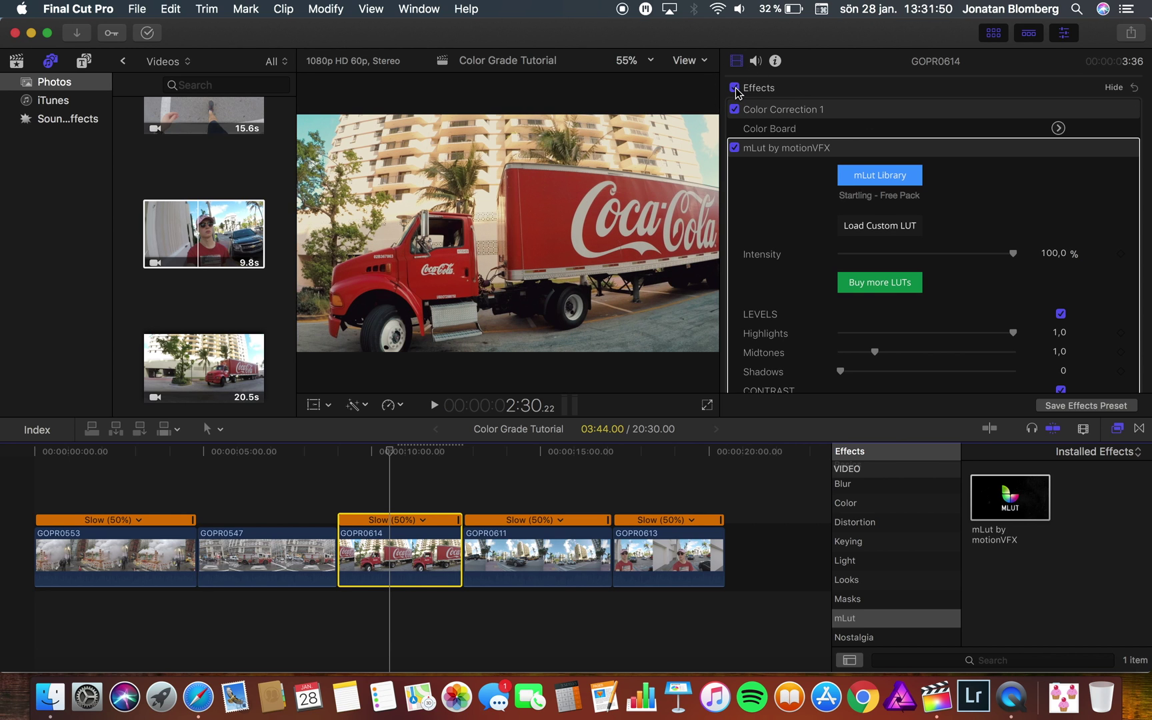
left_click(734, 89)
left_click(734, 89)
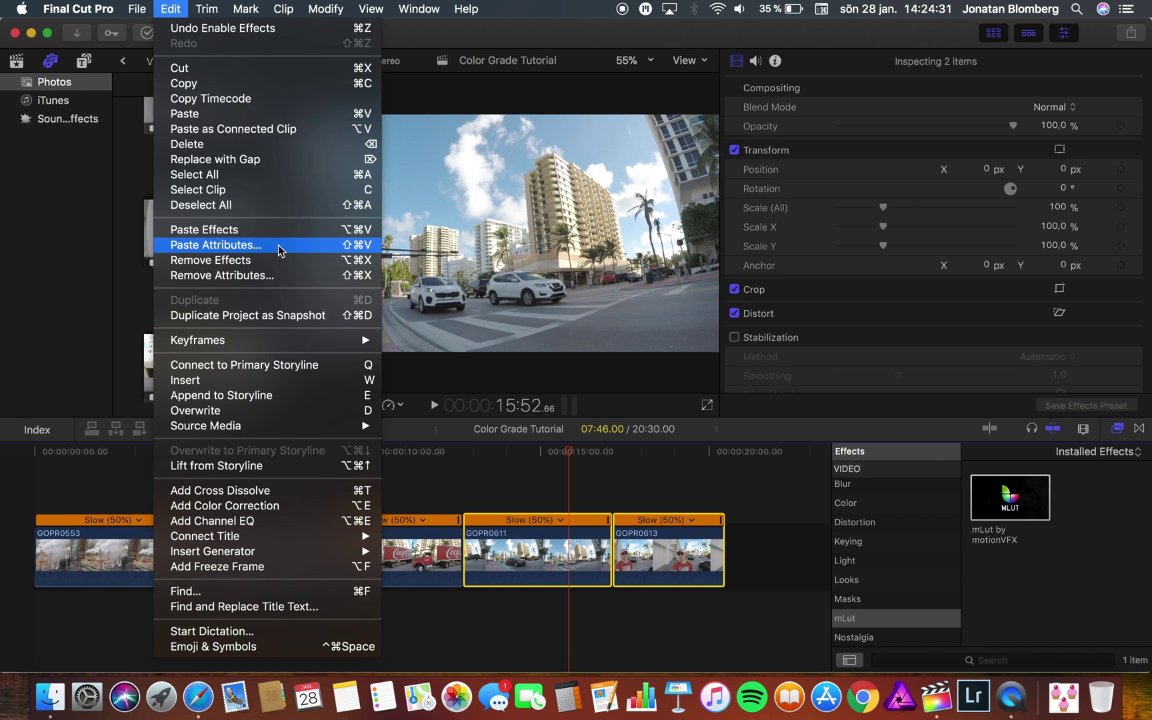
- Paste the Color Correction and Startling grade onto GOPR0611 and GOPR0613, then toggle effects to compare
left_click(279, 245)
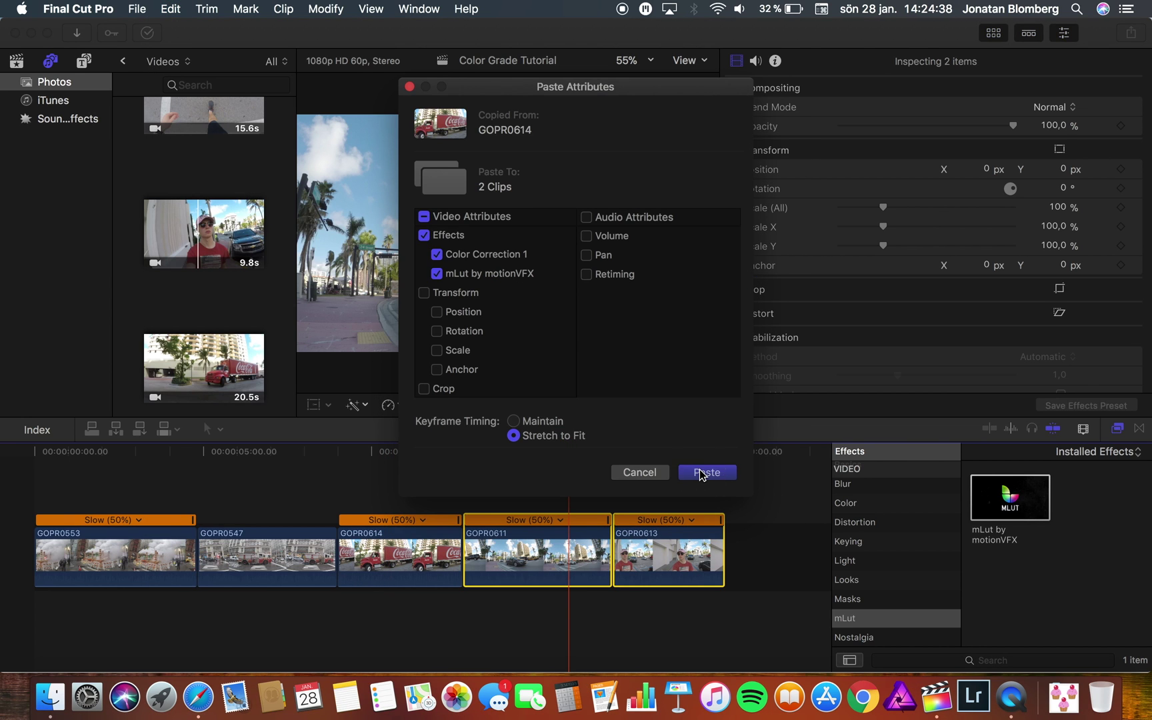
left_click(699, 471)
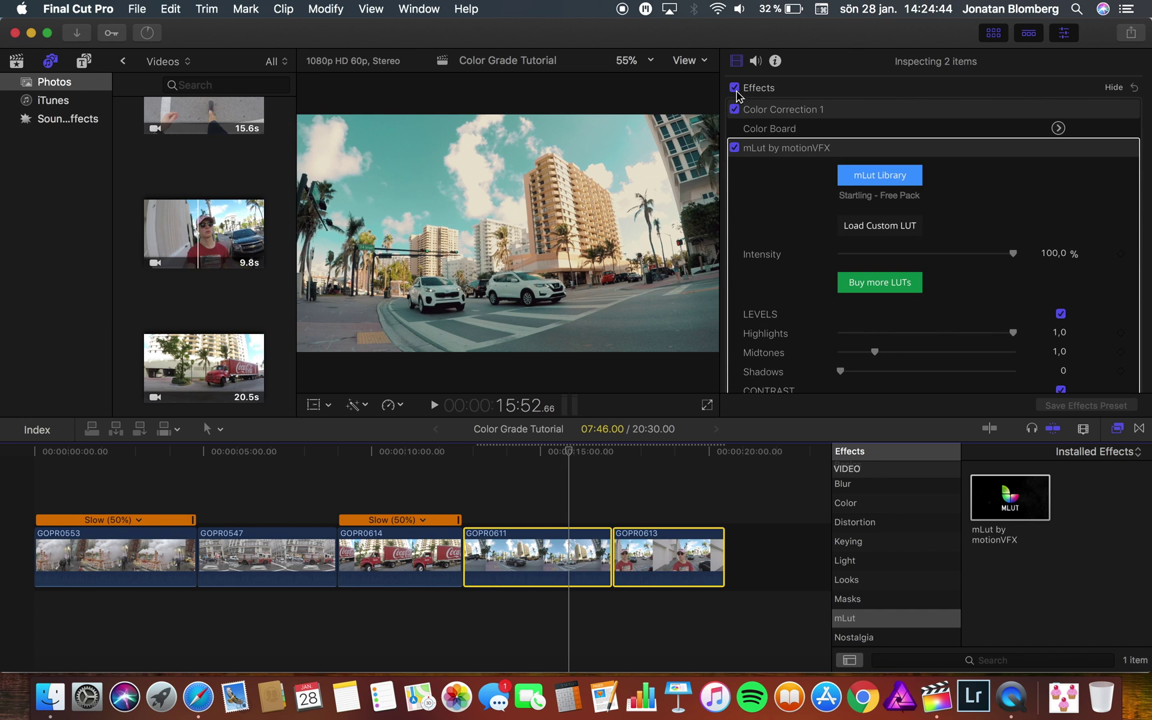
left_click(735, 88)
left_click(735, 88)
left_click(735, 88)
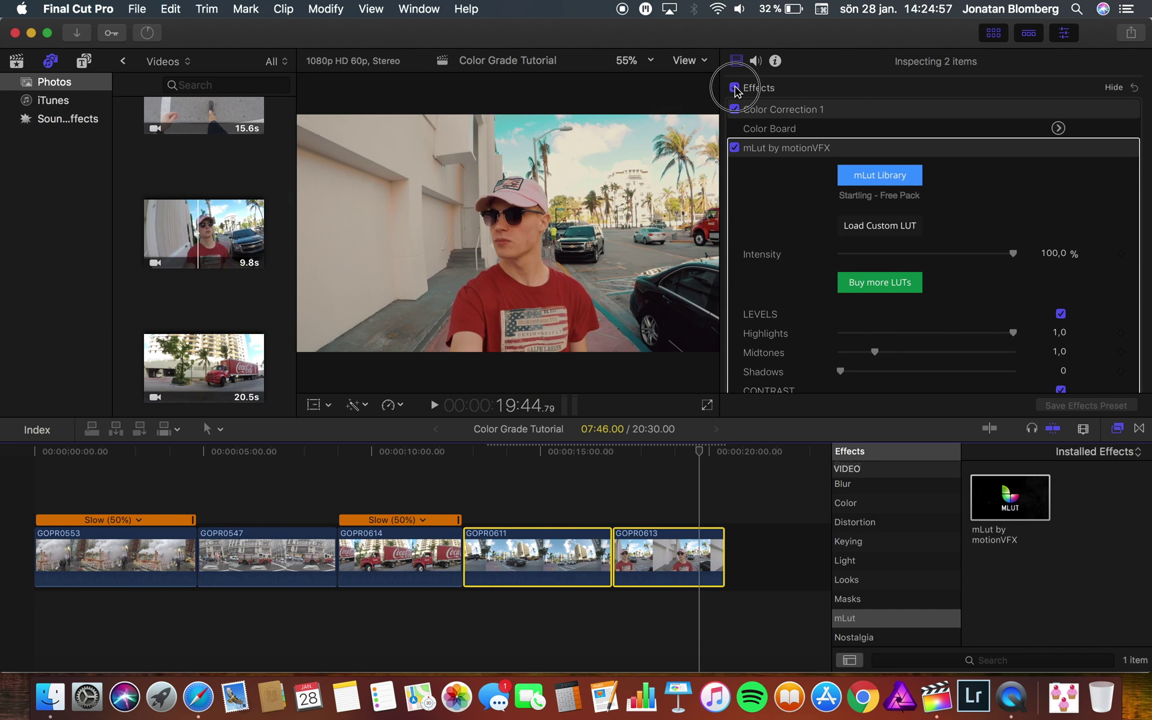
left_click(735, 88)
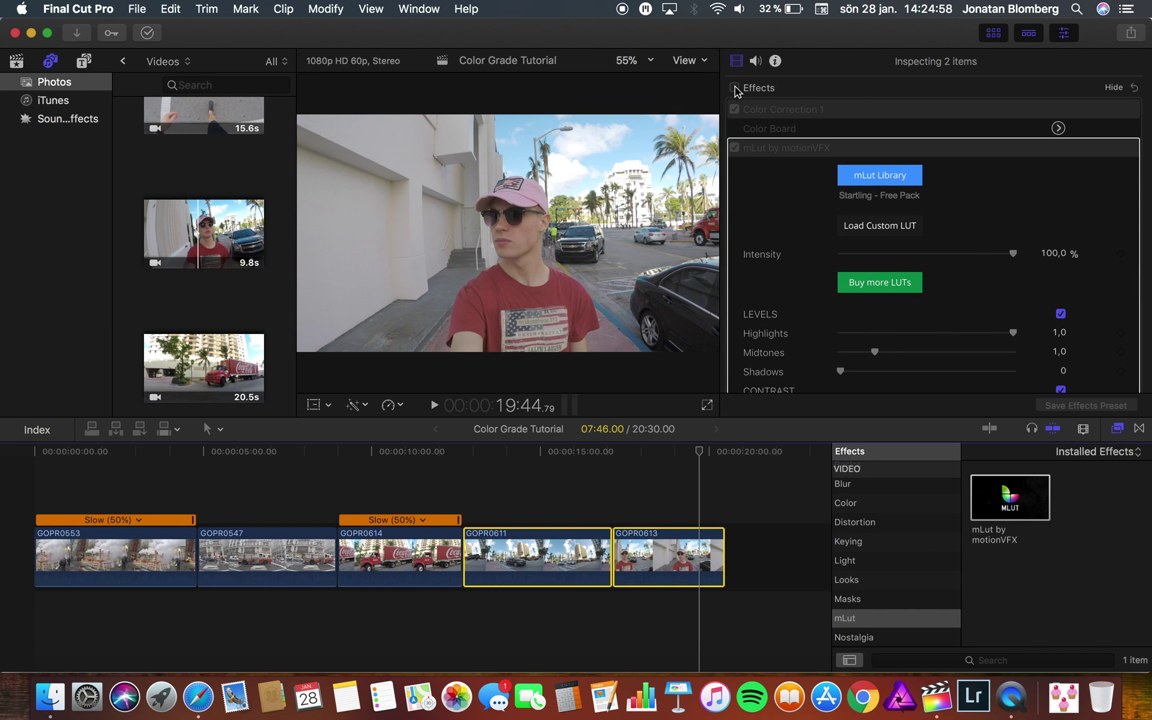
left_click(734, 88)
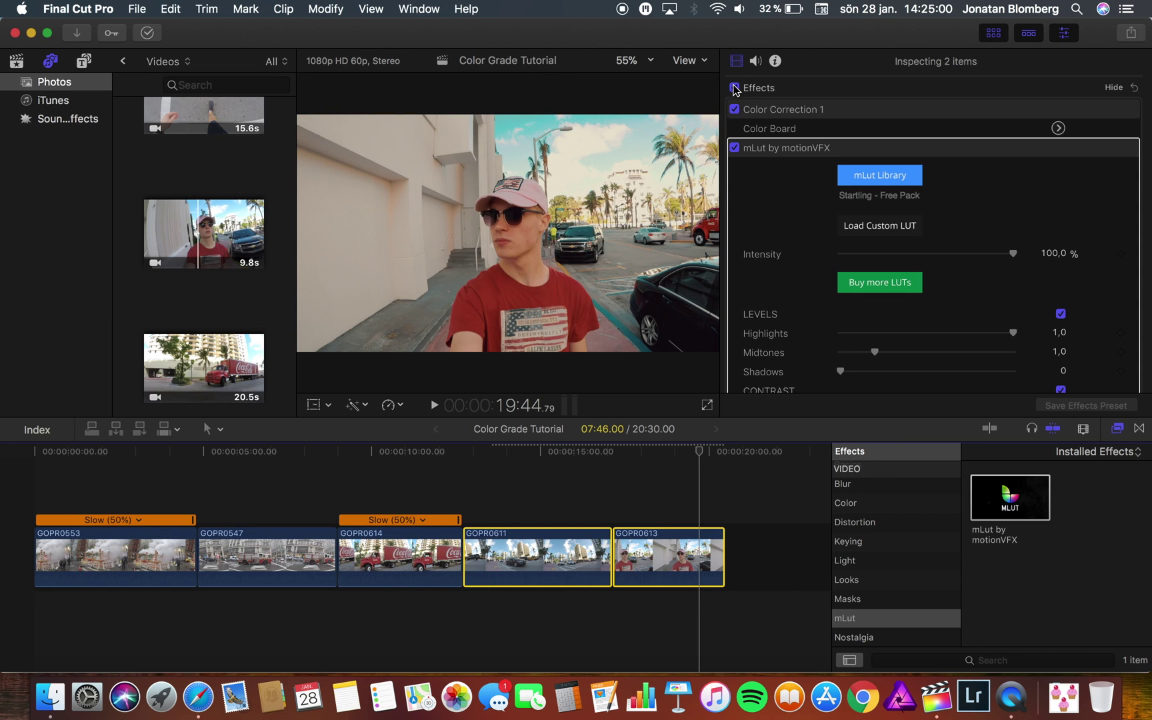
left_click(735, 88)
left_click(735, 88)
left_click(735, 88)
left_click(735, 88)
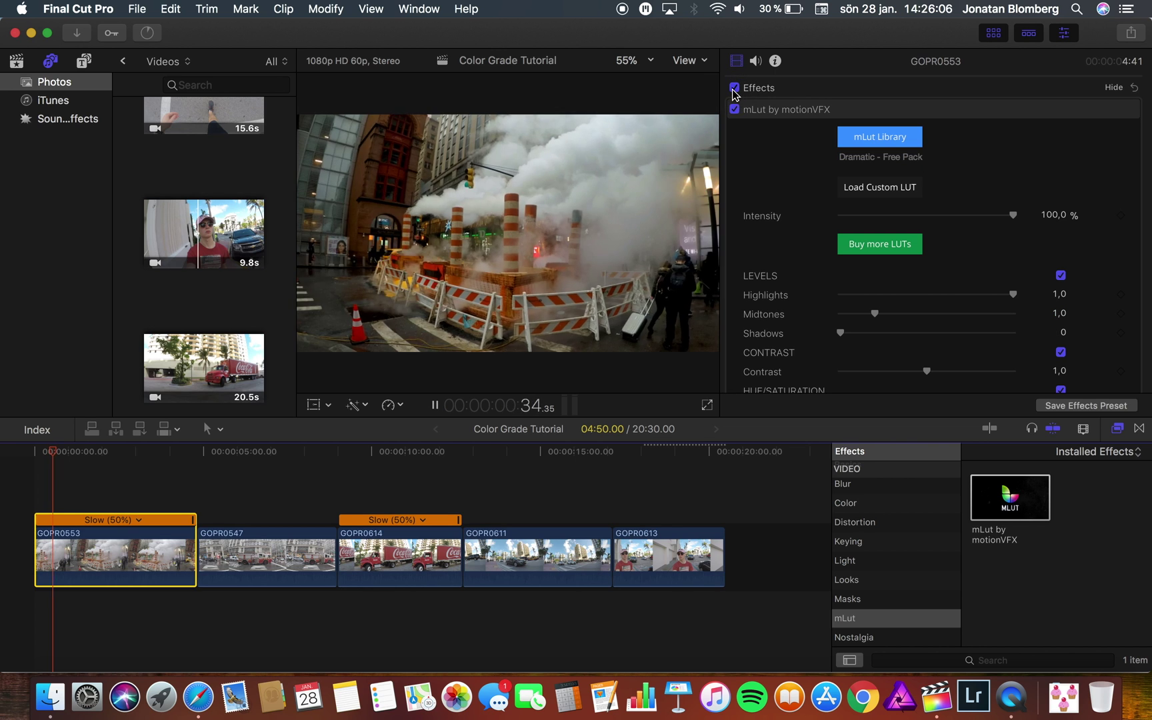
left_click(734, 88)
left_click(734, 88)
left_click(735, 88)
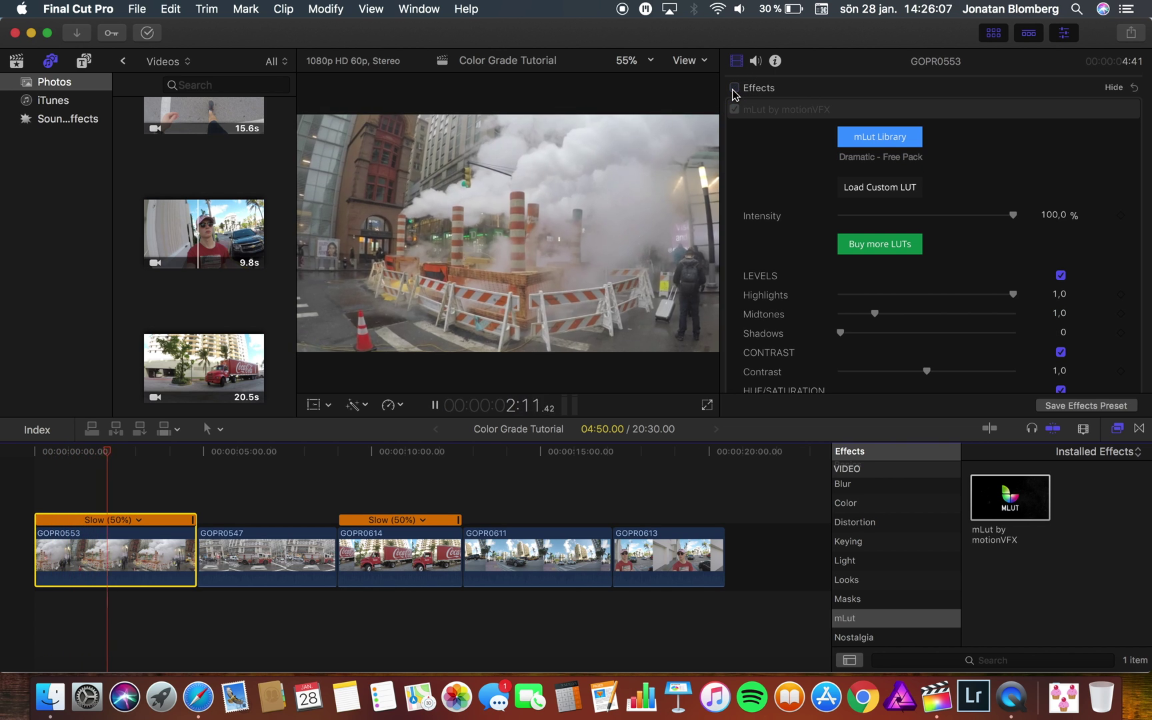
left_click(733, 89)
left_click(734, 89)
left_click(734, 88)
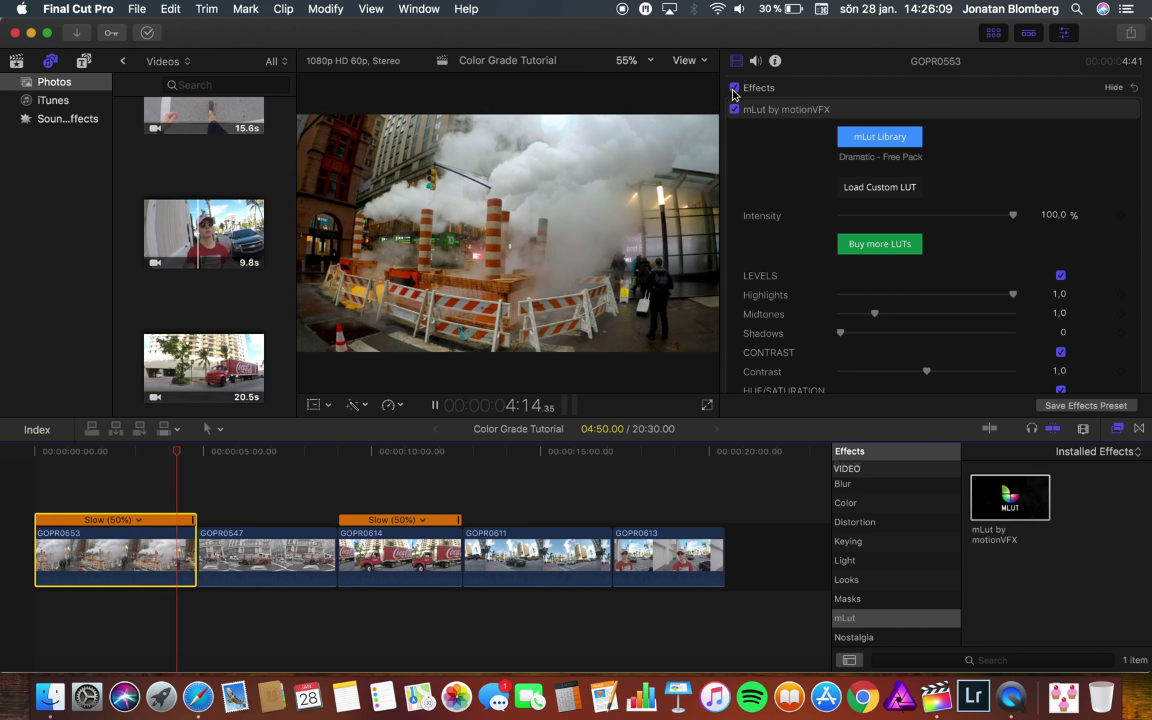
left_click(306, 557)
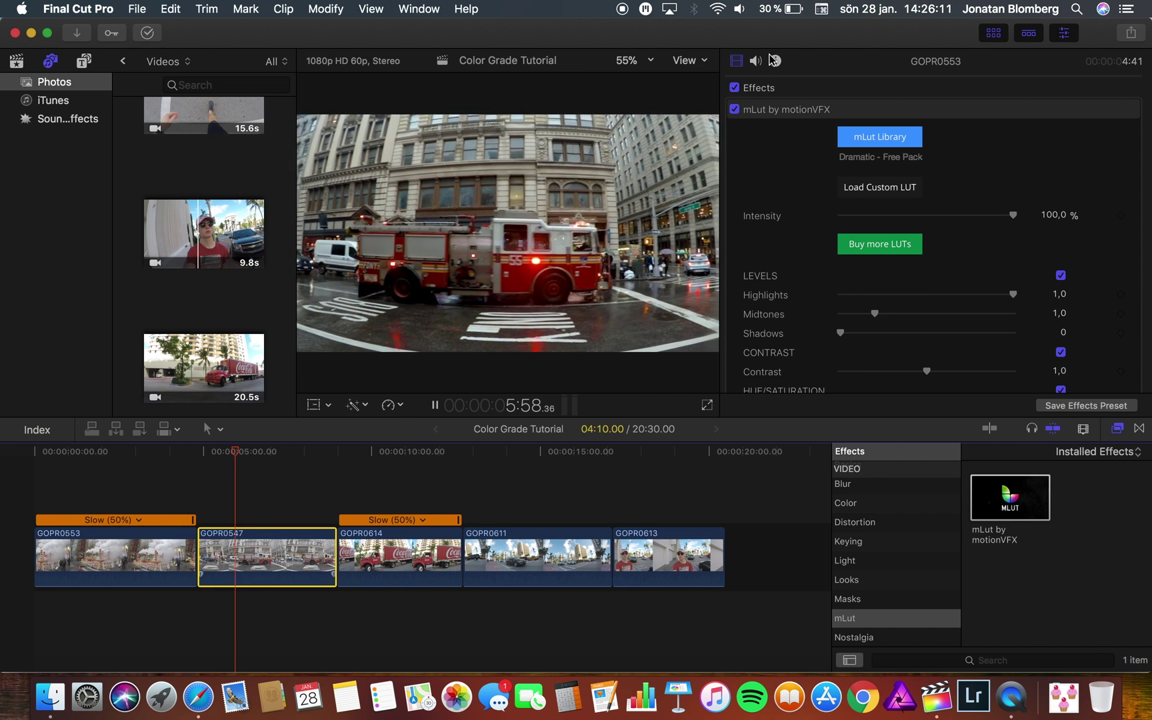
left_click(733, 89)
left_click(734, 89)
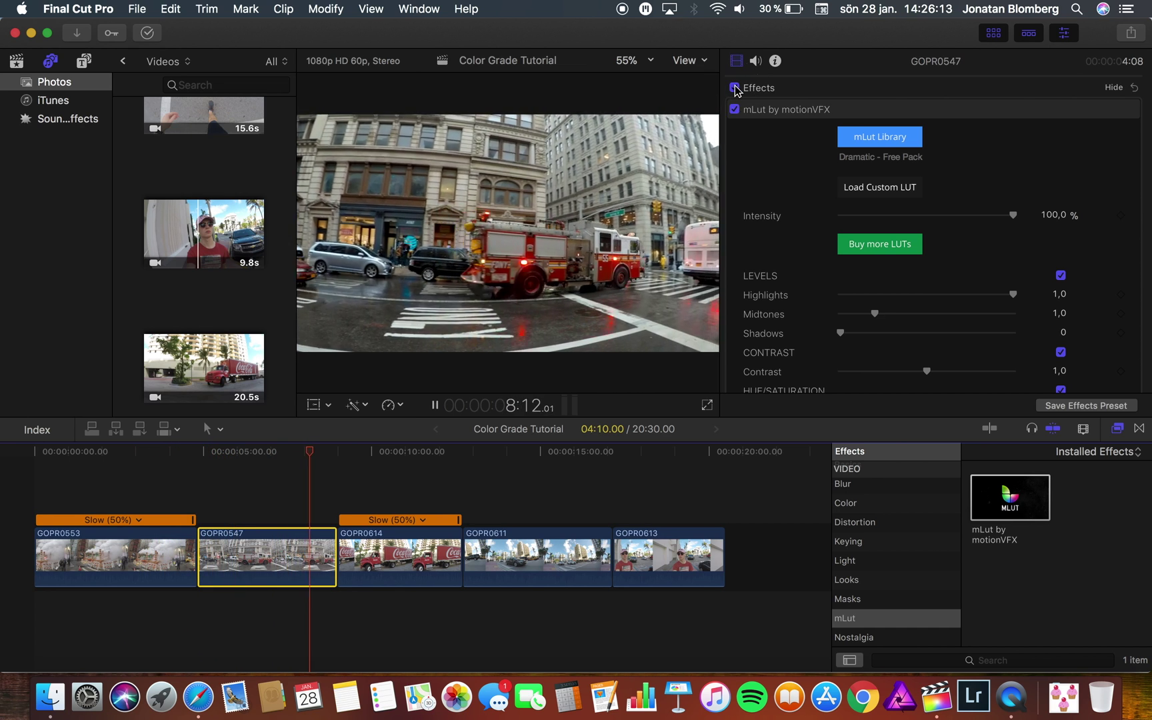
left_click(734, 89)
left_click(734, 89)
key("c")
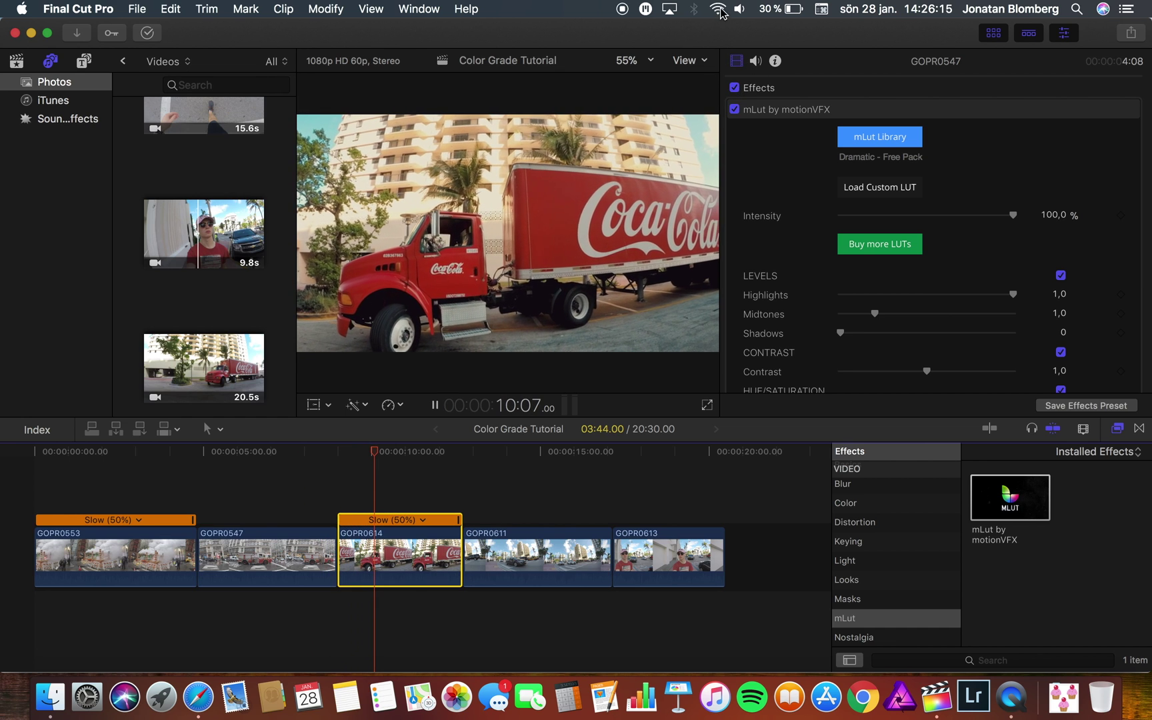
left_click(734, 88)
left_click(733, 89)
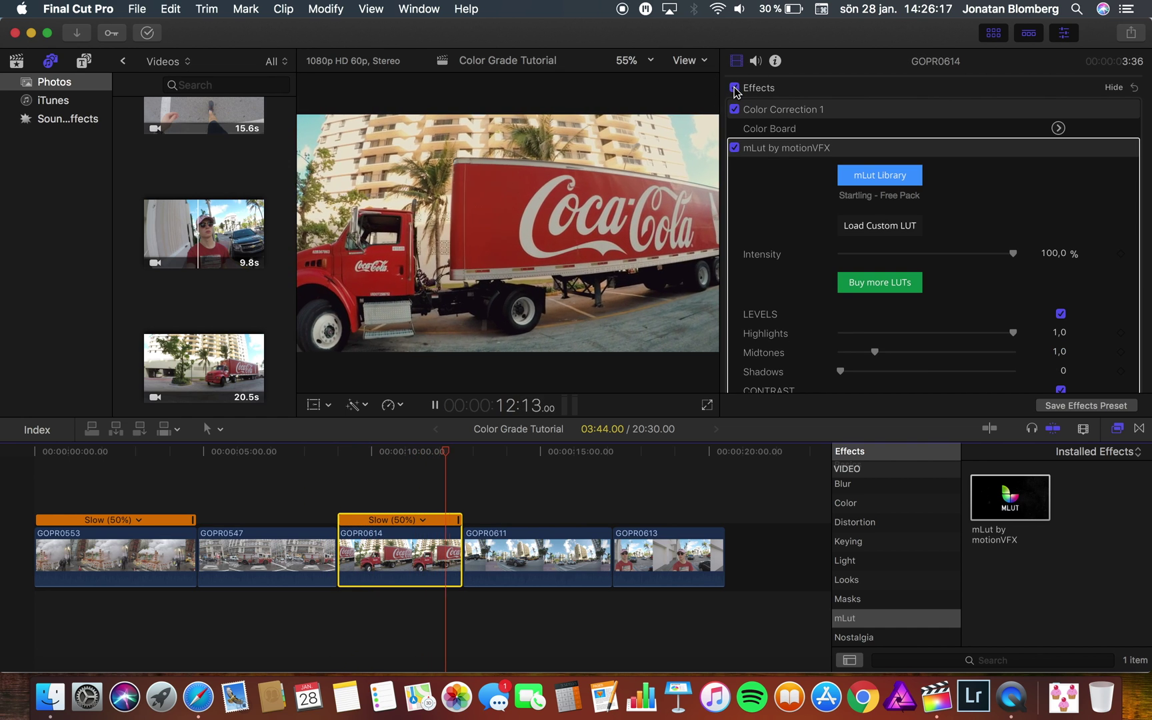
left_click(546, 574)
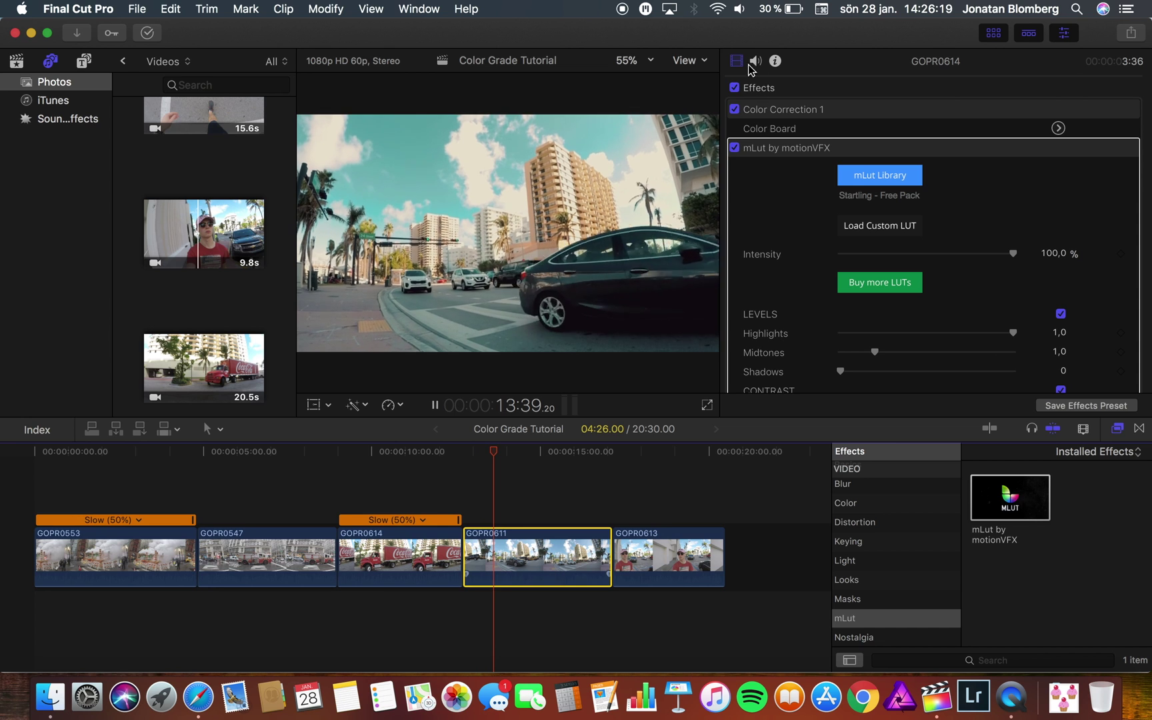
left_click(734, 88)
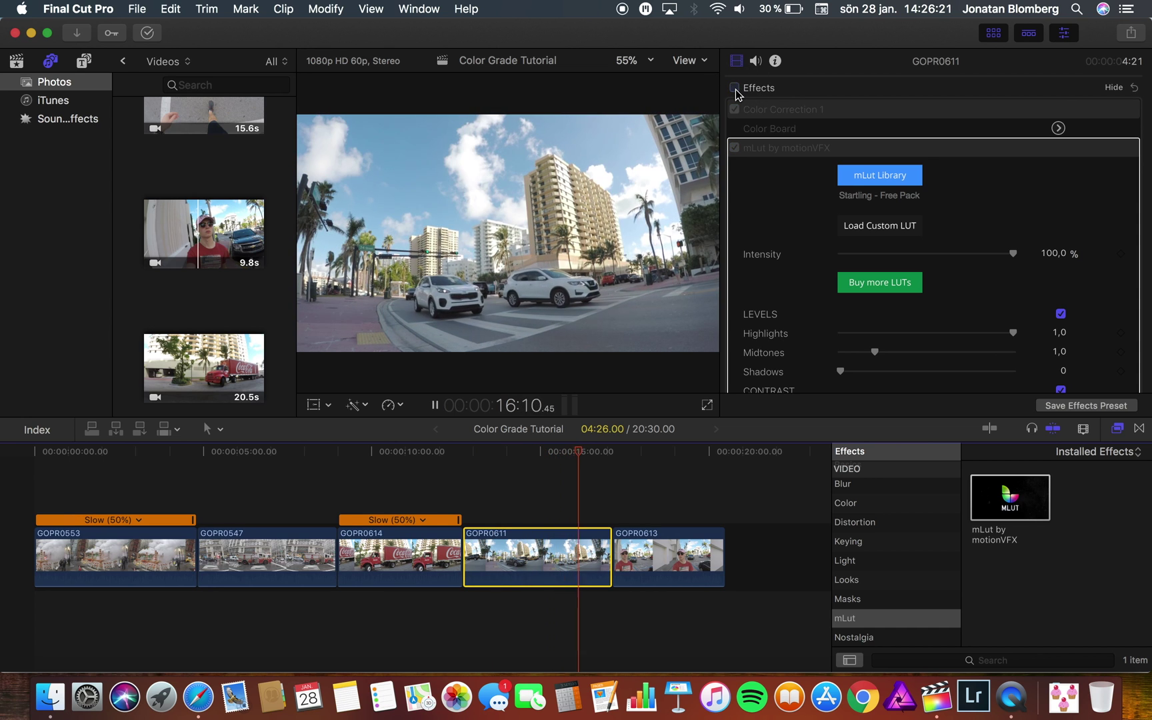
left_click(734, 88)
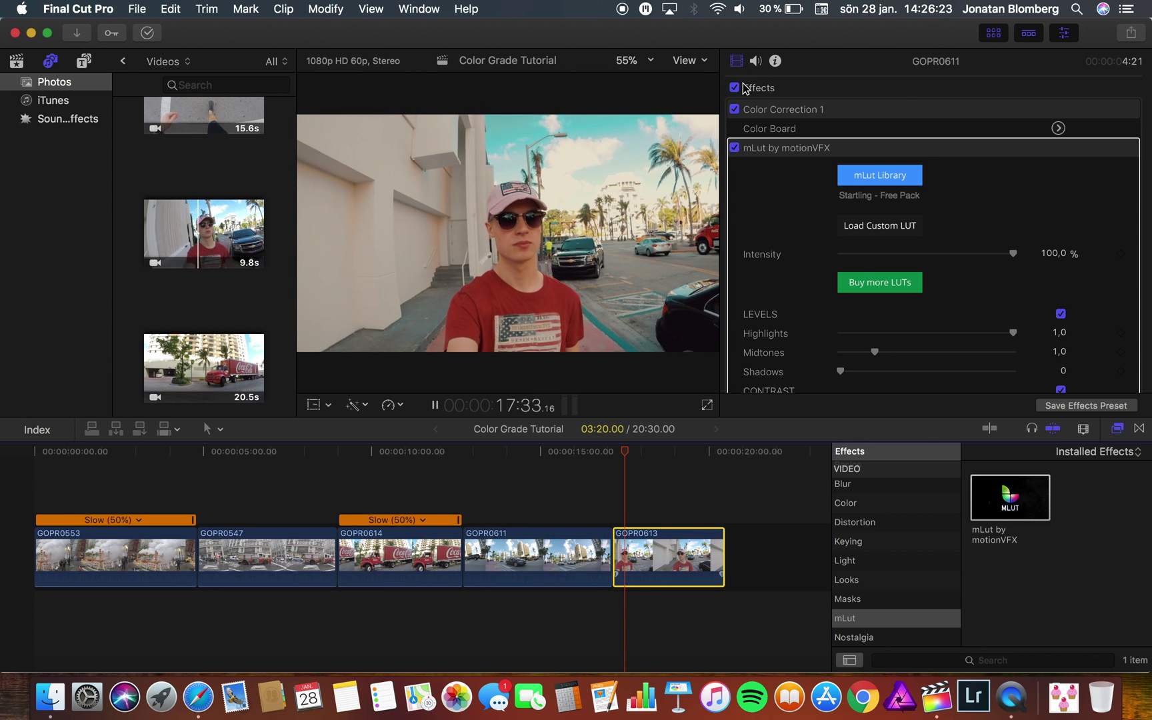